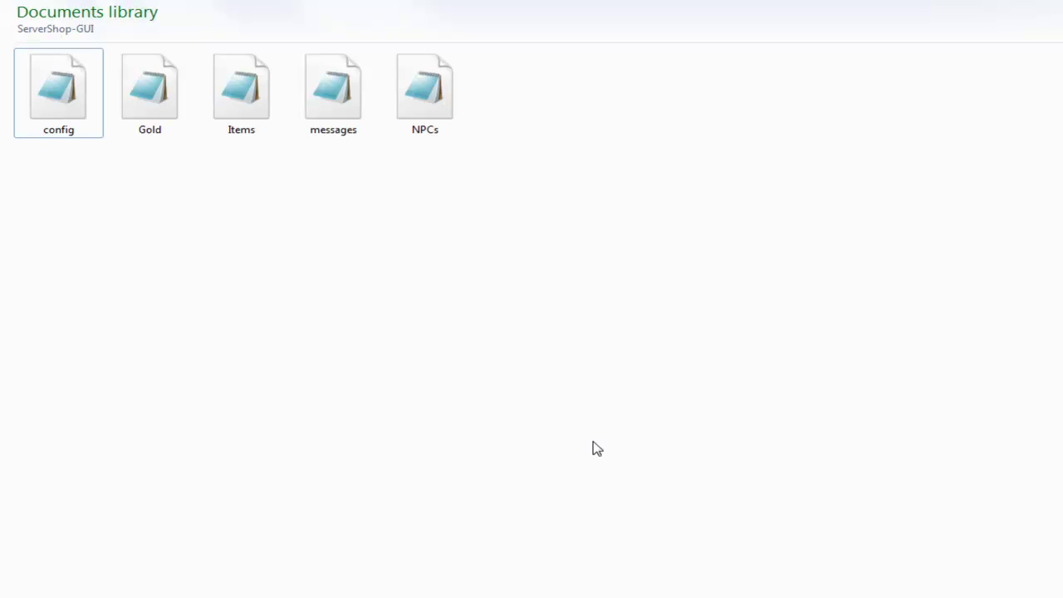
# Open the config file from the ServerShop-GUI folder in Notepad++
pyautogui.rightClick(73, 105)
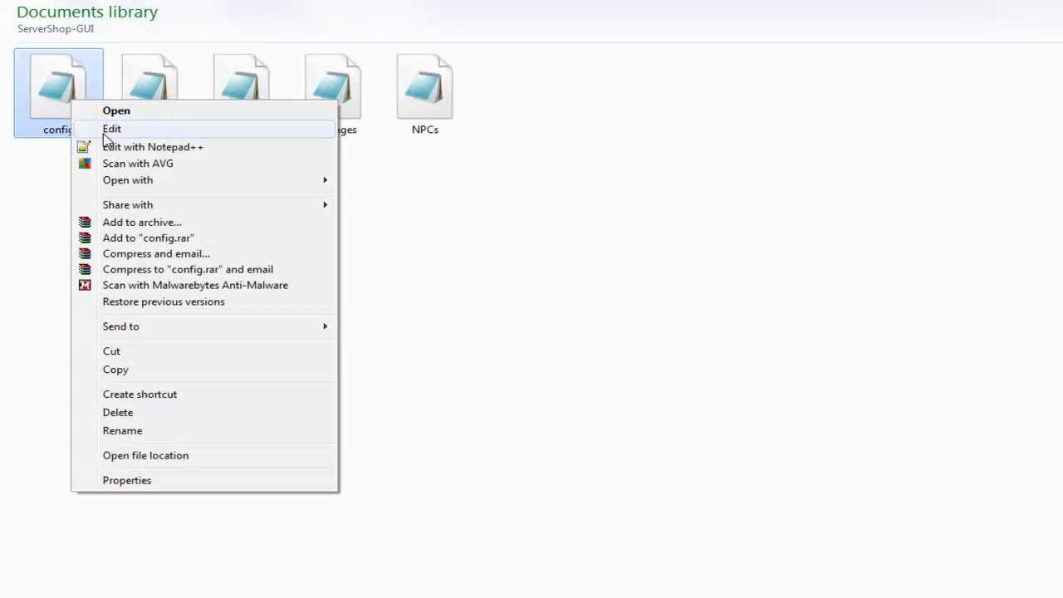
pyautogui.click(124, 147)
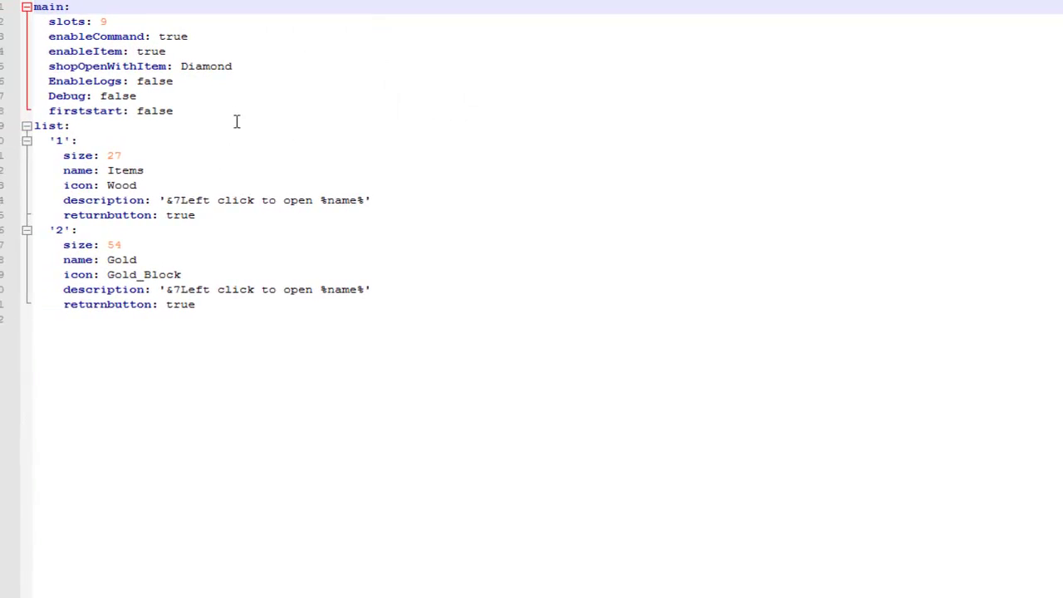
# Examine the main section's settings, including slots, enableCommand, shopOpenWithItem and firststart
pyautogui.click(120, 24)
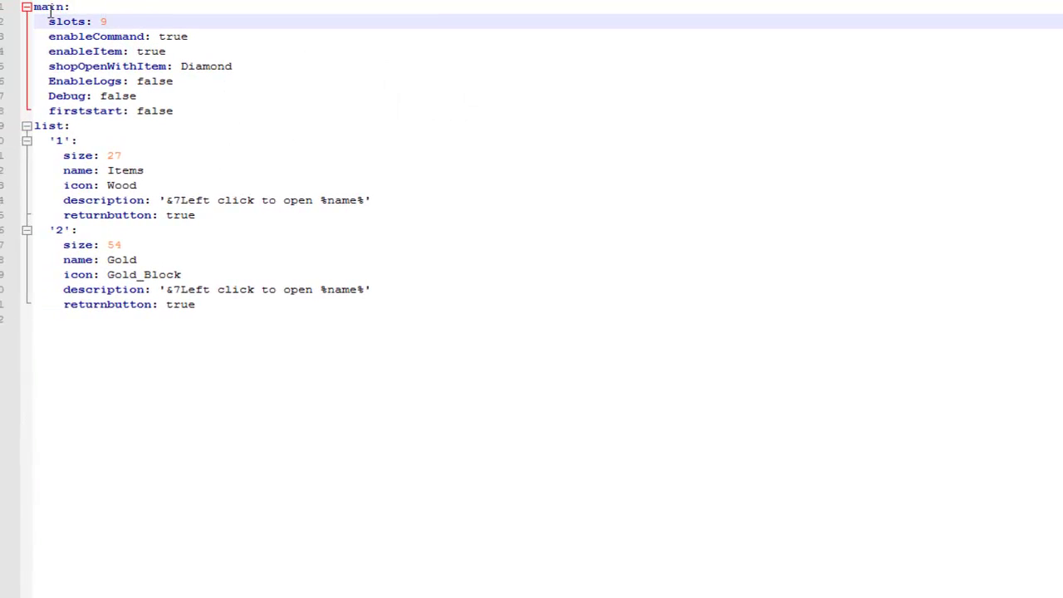
pyautogui.moveTo(111, 21); pyautogui.dragTo(78, 21)
pyautogui.click(107, 21)
pyautogui.press('BackSpace')
pyautogui.write('9')
pyautogui.click(186, 37)
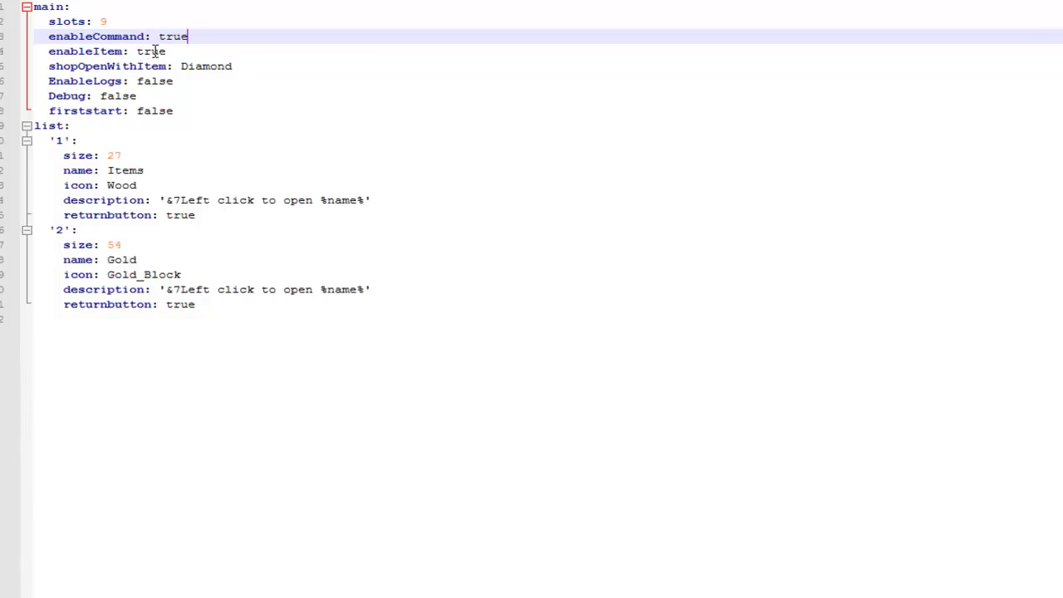
pyautogui.moveTo(181, 67); pyautogui.dragTo(236, 68)
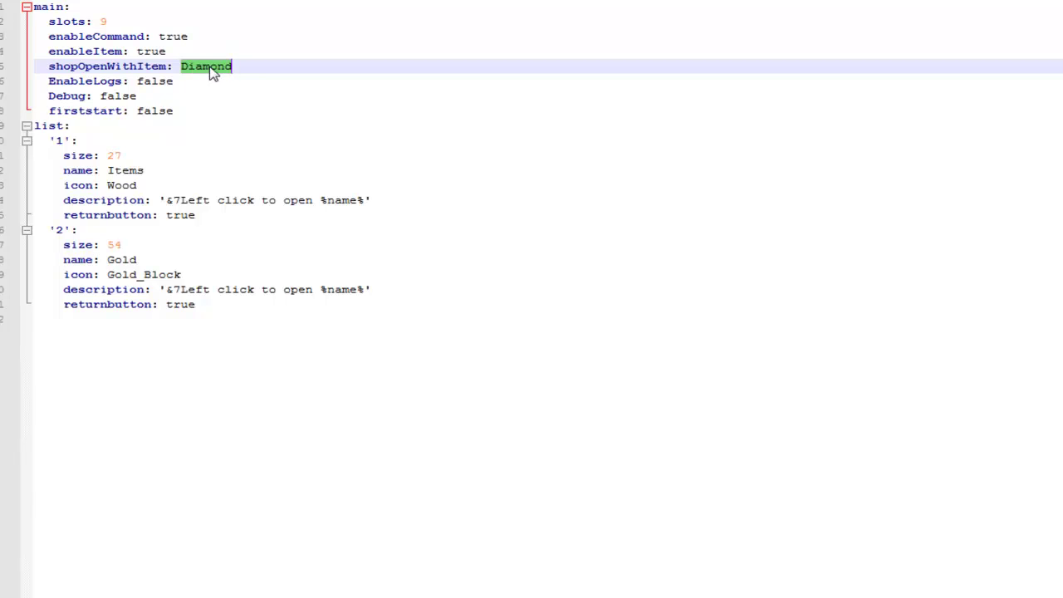
pyautogui.click(197, 112)
pyautogui.moveTo(137, 110); pyautogui.dragTo(176, 111)
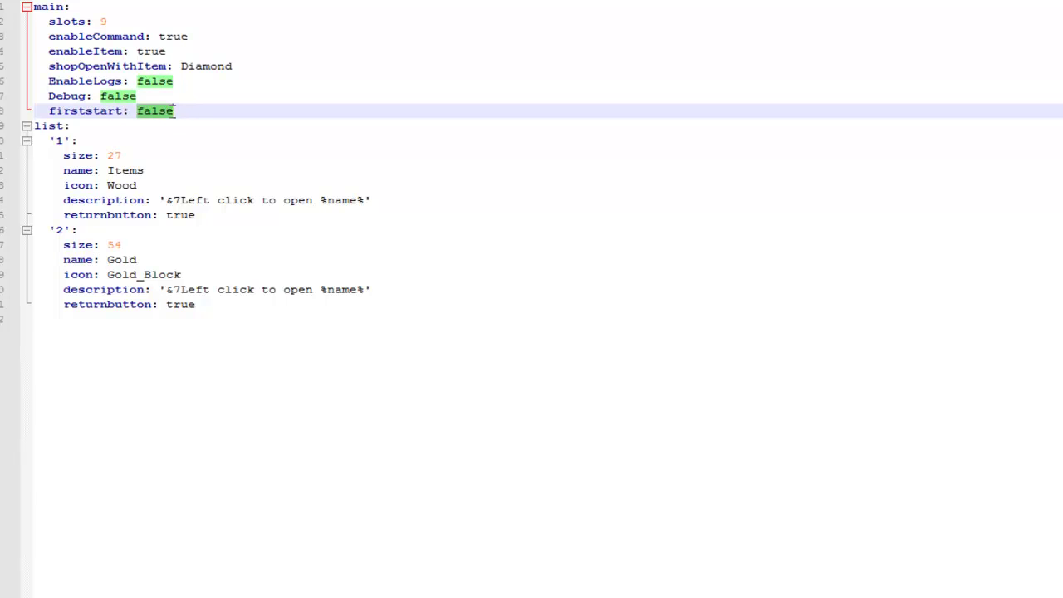
pyautogui.click(185, 111)
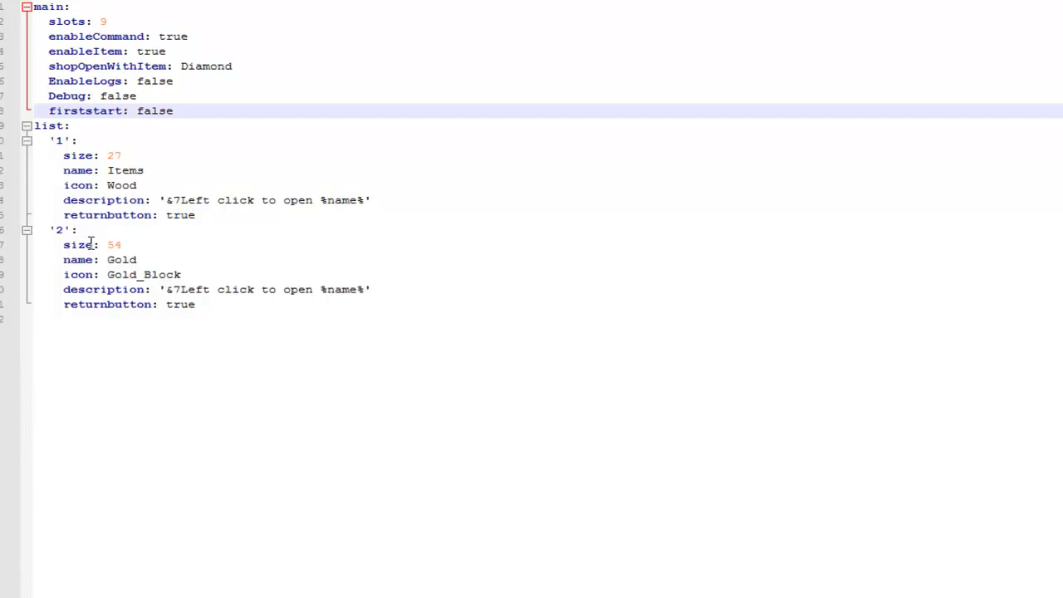
# Duplicate the '2' Gold shop entry on a new line at the end of the list section
pyautogui.click(262, 306)
pyautogui.press('Return')
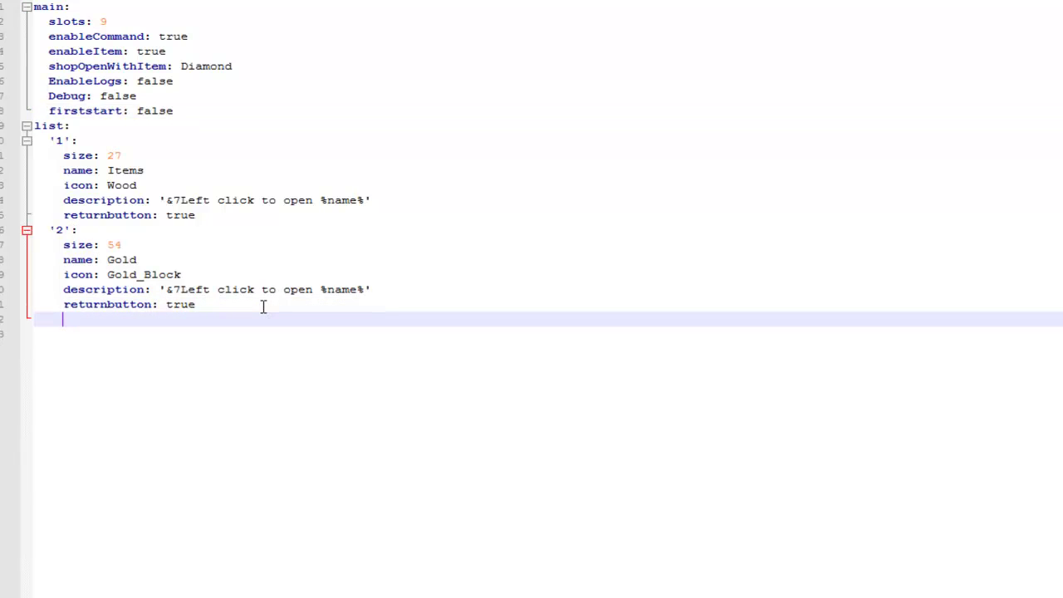
pyautogui.moveTo(262, 306); pyautogui.dragTo(20, 235)
pyautogui.hotkey('ctrl', 'c')
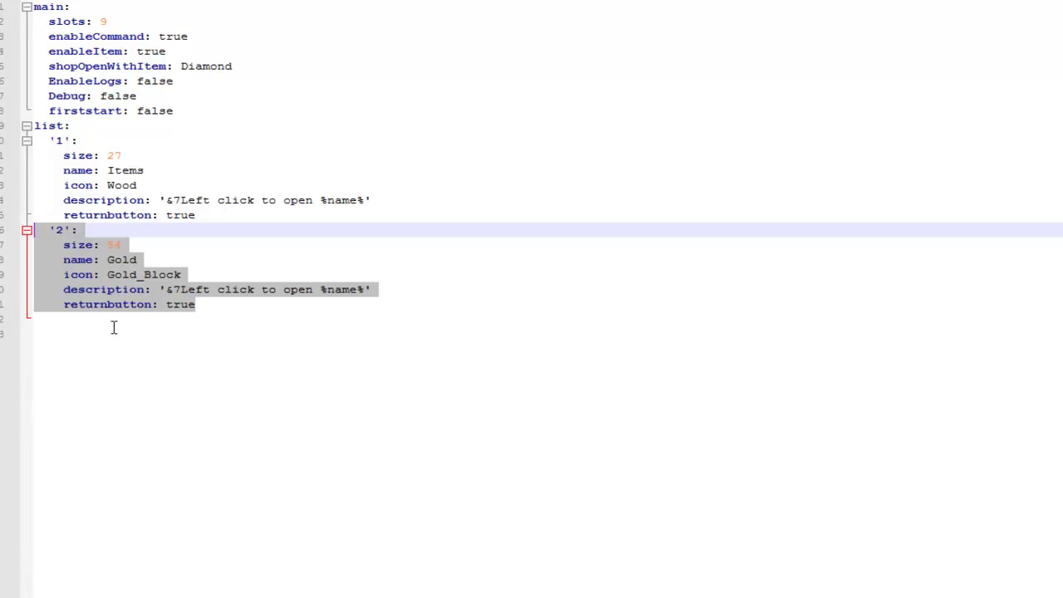
pyautogui.click(114, 332)
pyautogui.click(111, 320)
pyautogui.hotkey('ctrl', 'v')
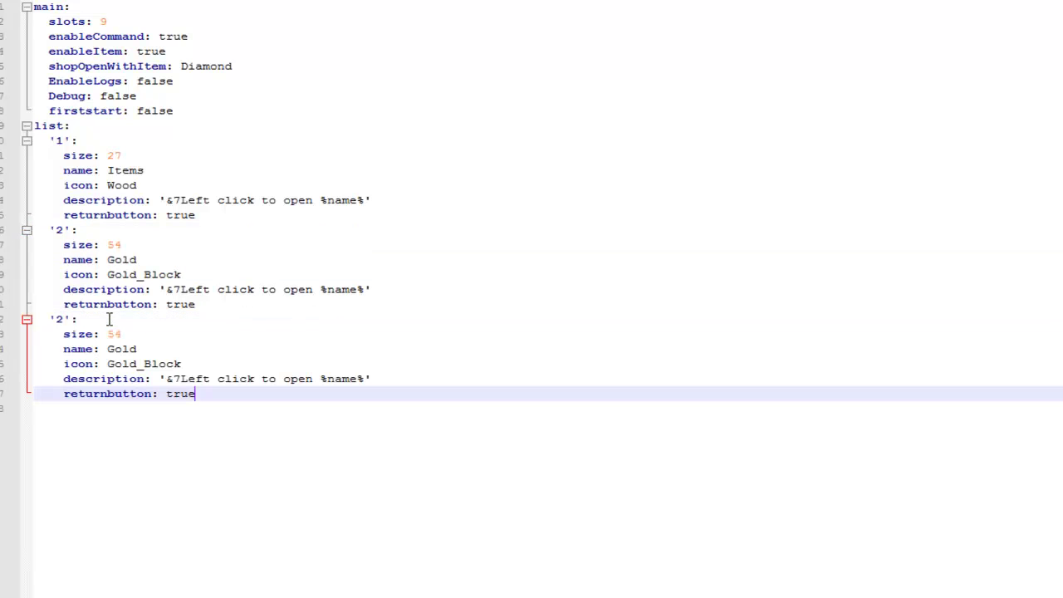
# Renumber the duplicated Gold shop entry as '3', with size 27 and name Wool
pyautogui.click(60, 320)
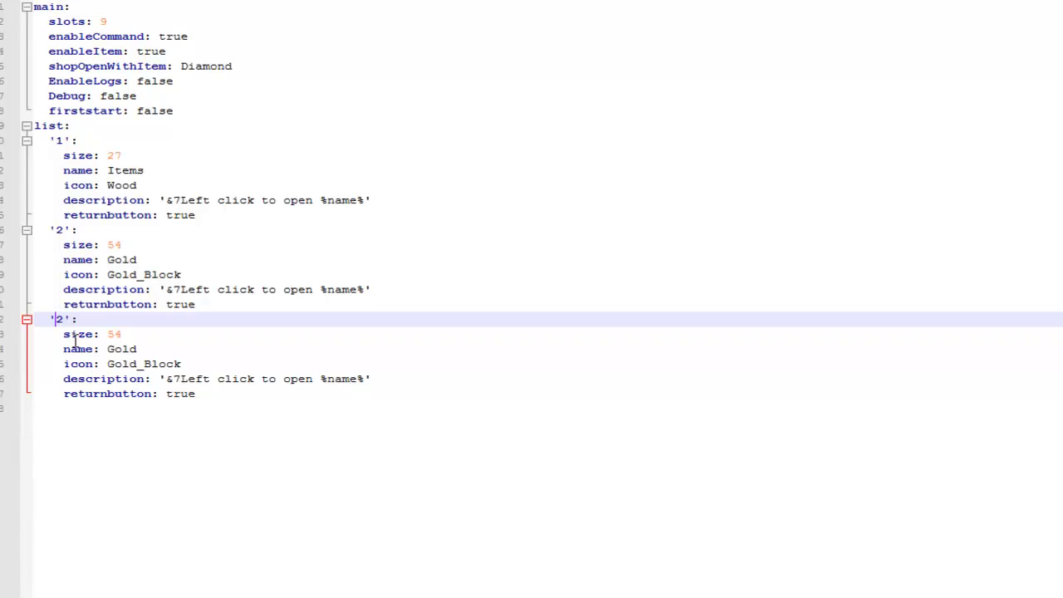
pyautogui.press('Down')
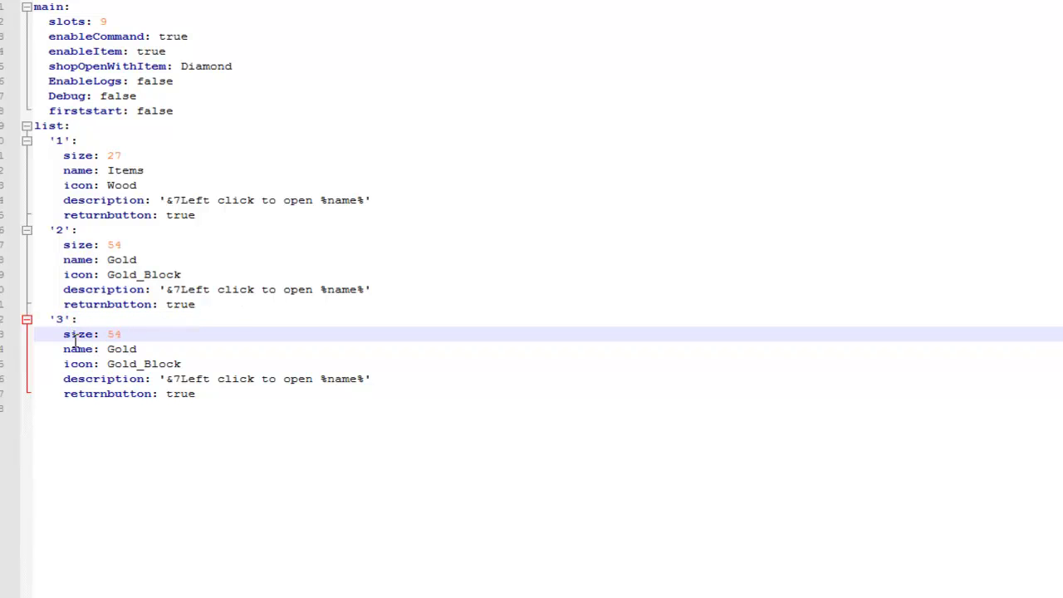
pyautogui.press('BackSpace')
pyautogui.click(141, 348)
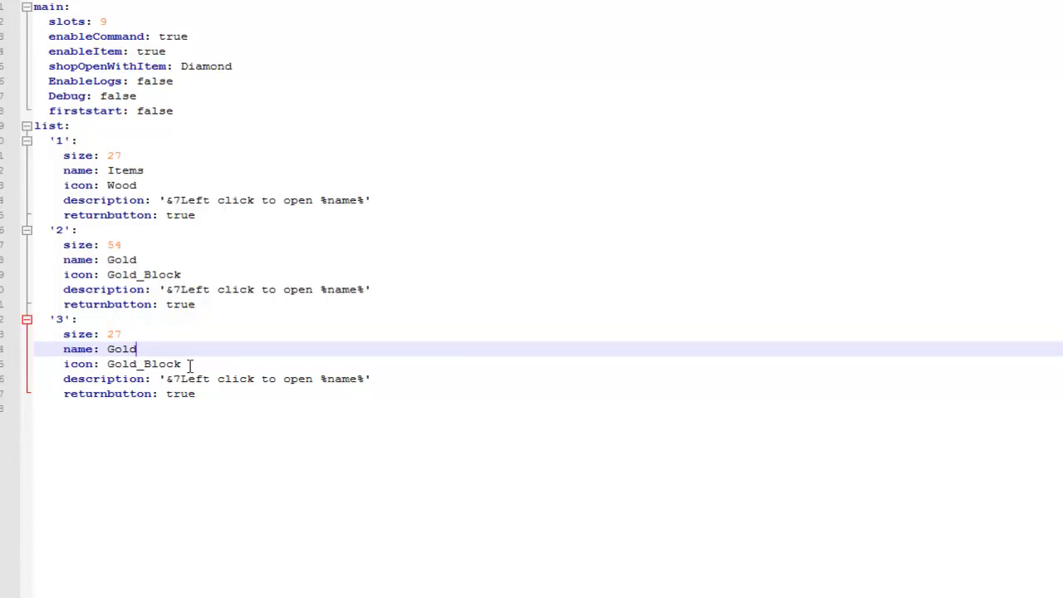
pyautogui.press('BackSpace')
pyautogui.write('Woo')
# Set the icon of shop entry '3' to Wool
pyautogui.click(190, 365)
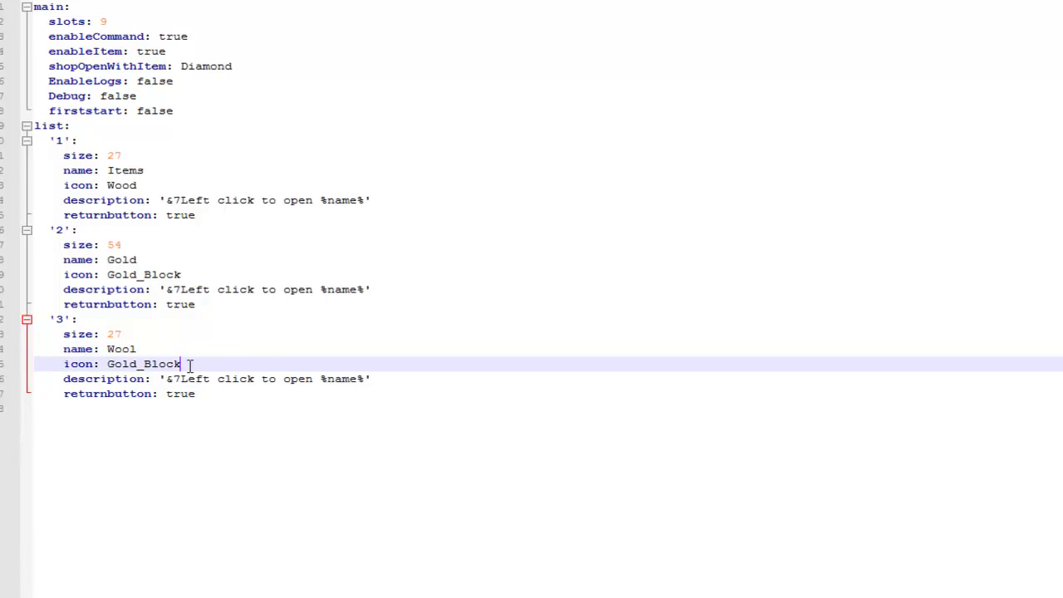
pyautogui.press('BackSpace')
pyautogui.press('BackSpace')
pyautogui.press('BackSpace')
pyautogui.press('BackSpace')
pyautogui.press('BackSpace')
pyautogui.press('BackSpace')
pyautogui.write('Wool')
# Switch to the ServerShop-GUI folder and open the Gold file in Notepad++
pyautogui.hotkey('alt', 'Tab')
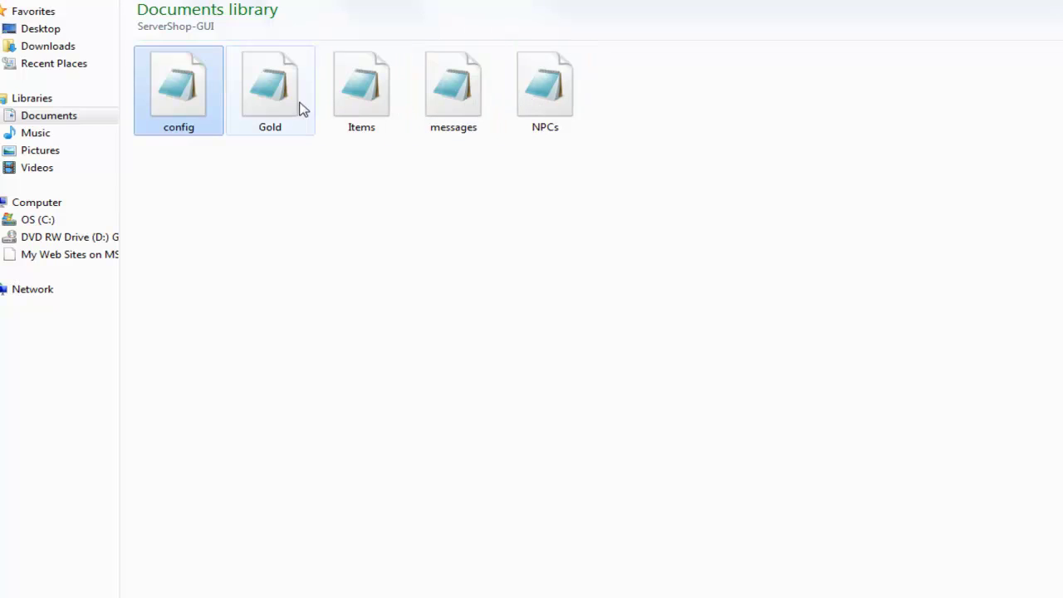
pyautogui.click(267, 105)
pyautogui.rightClick(268, 105)
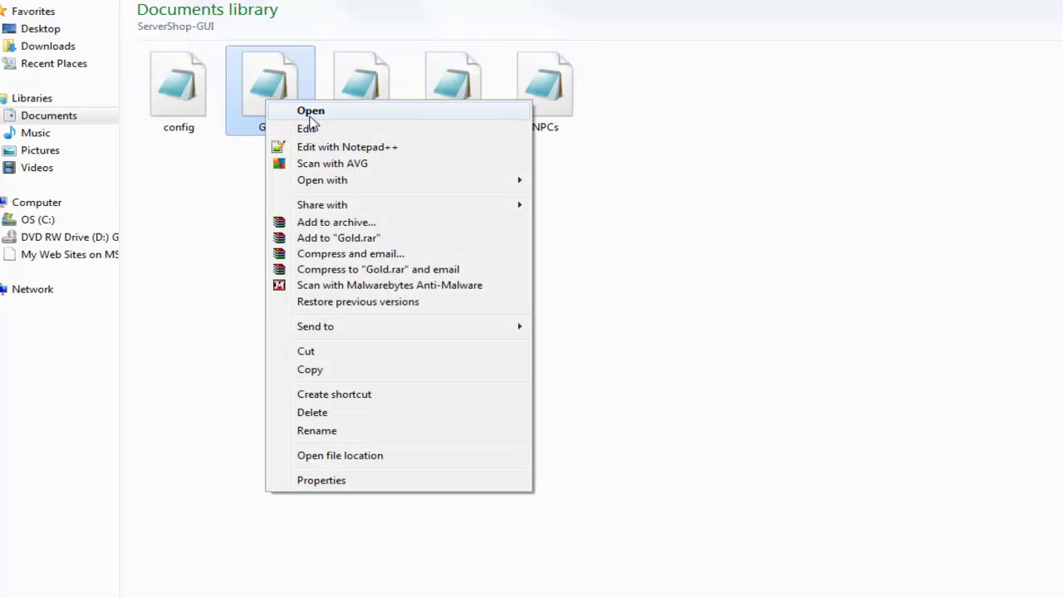
pyautogui.click(292, 147)
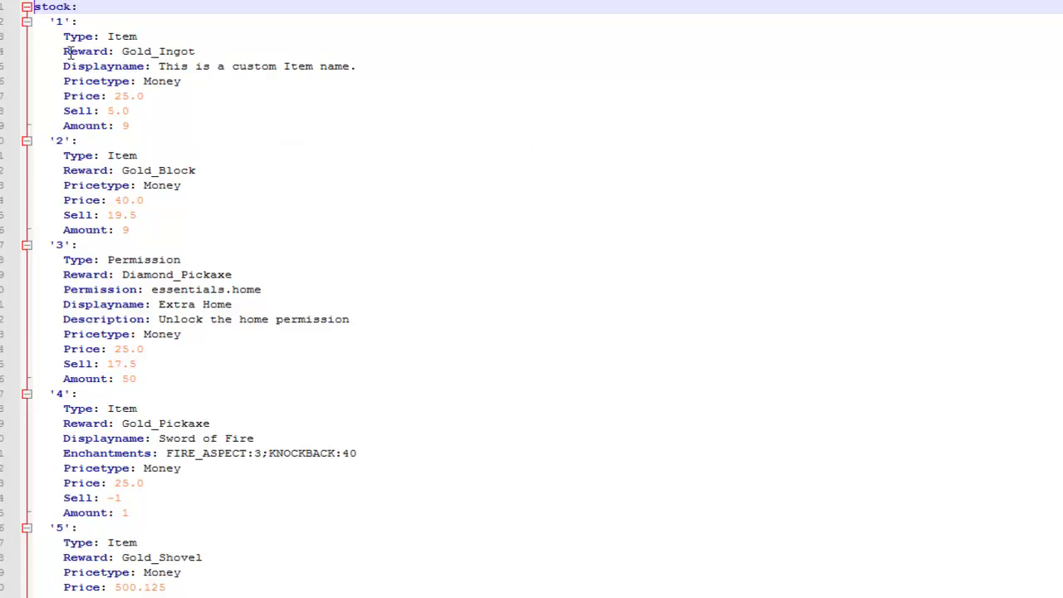
# Replace the reward of stock entry '1' with wool:1
pyautogui.scroll(-5, 133, 269)
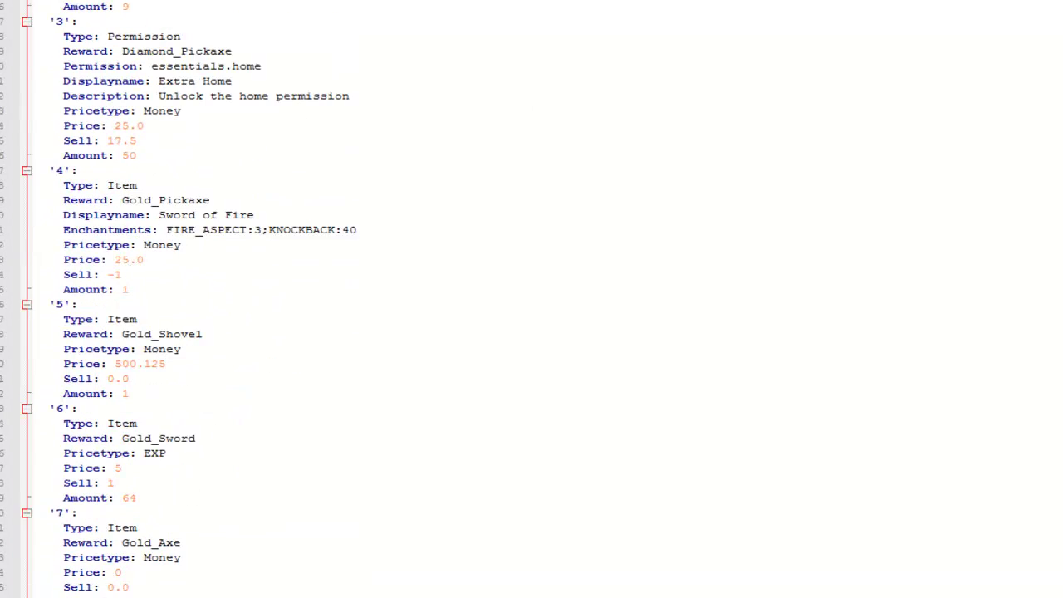
pyautogui.scroll(5, 164, 239)
pyautogui.click(62, 20)
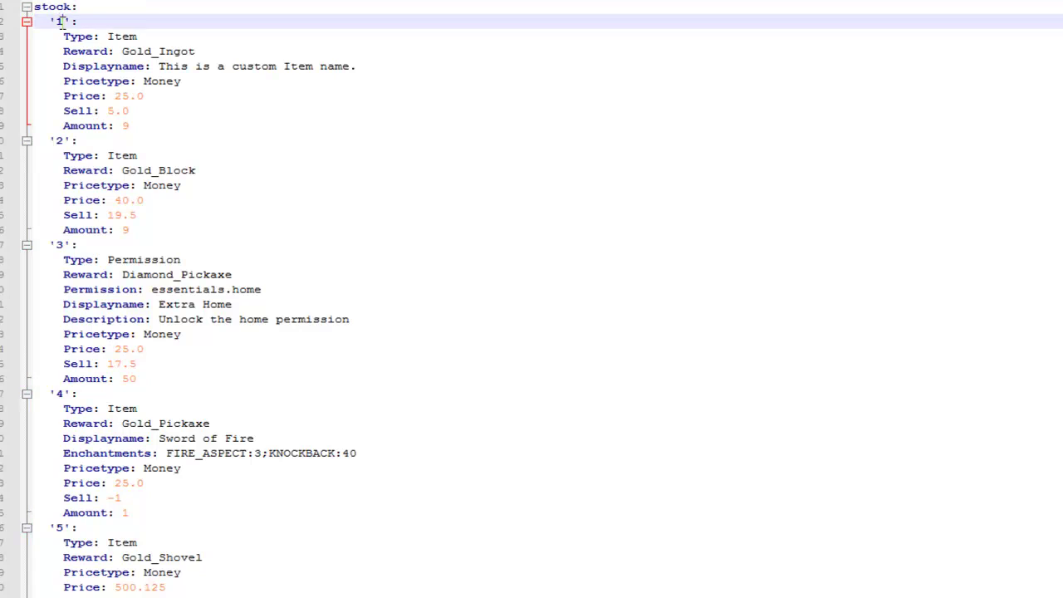
pyautogui.moveTo(195, 50); pyautogui.dragTo(122, 52)
pyautogui.write('wool')
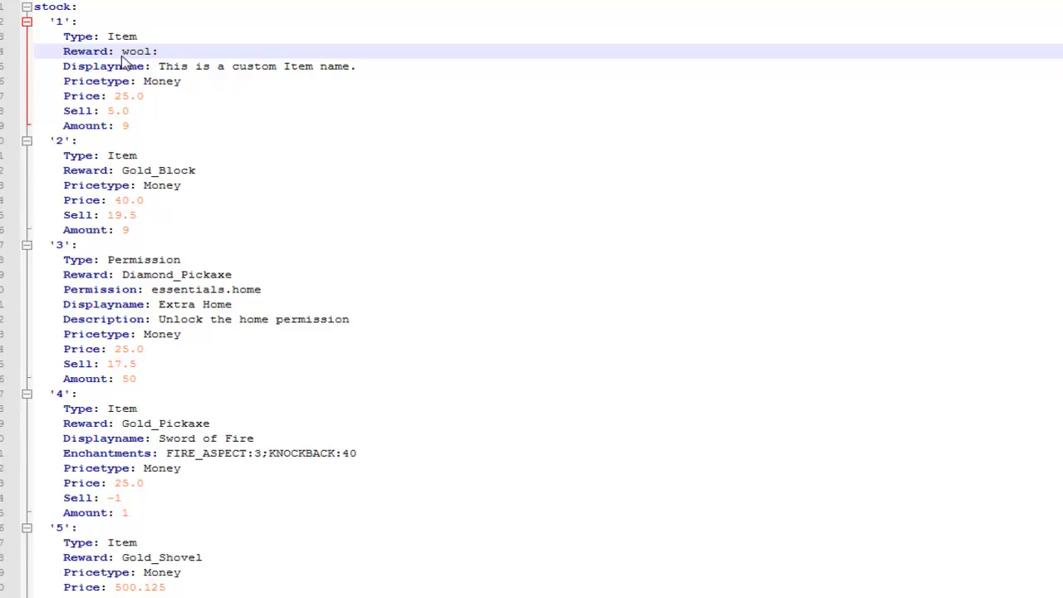
pyautogui.write(':1')
# Replace the reward of stock entry '2' with Wool:2
pyautogui.press('Down')
pyautogui.press('Down')
pyautogui.press('Down')
pyautogui.press('Down')
pyautogui.press('Down')
pyautogui.press('Down')
pyautogui.press('Down')
pyautogui.press('Down')
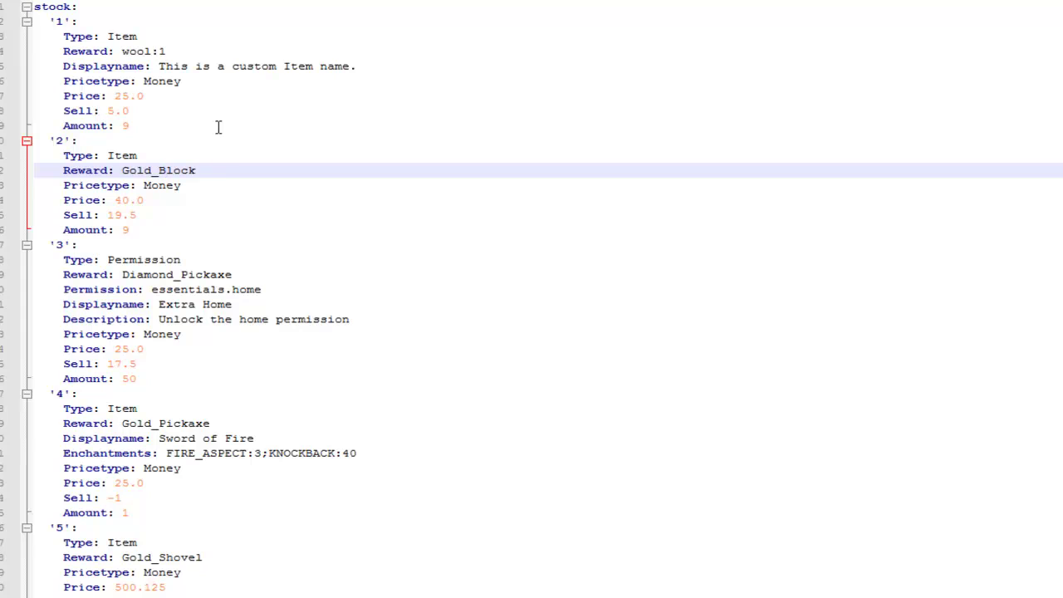
pyautogui.moveTo(208, 171); pyautogui.dragTo(123, 170)
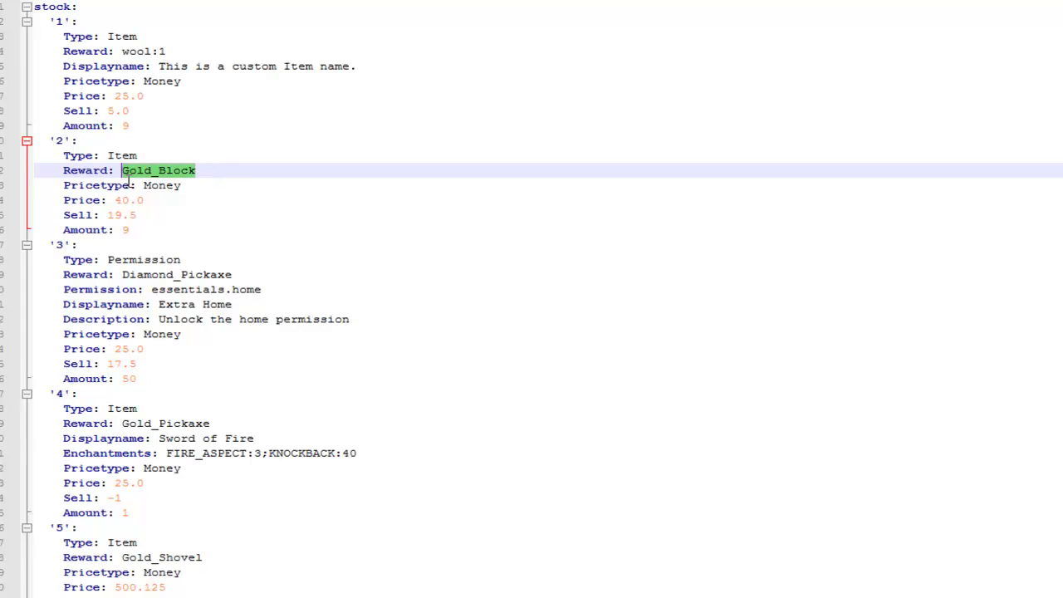
pyautogui.write('ward: W')
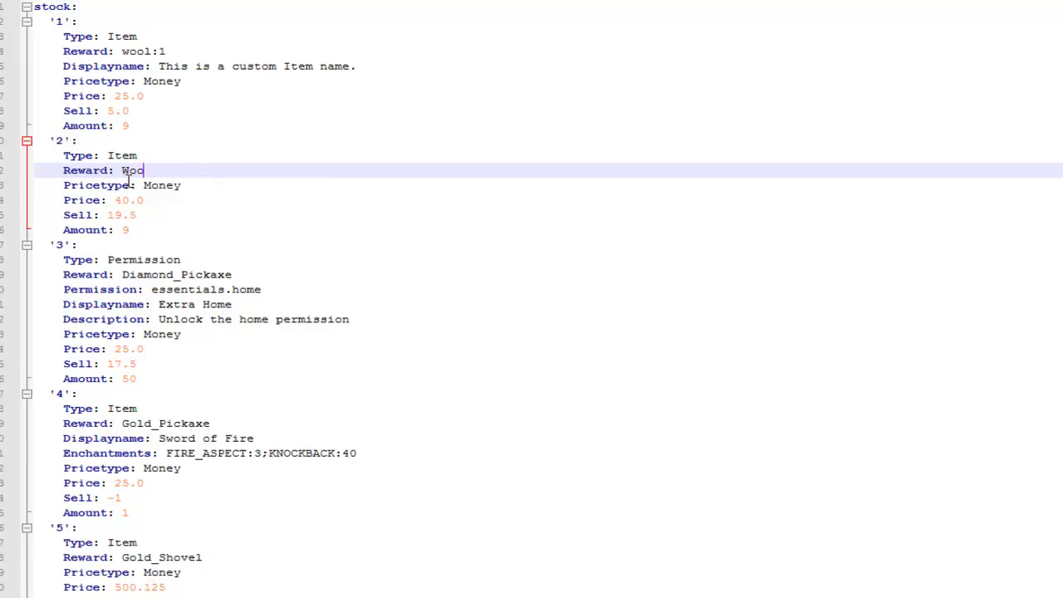
pyautogui.write('ool:2')
# Capitalize the reward of stock entry '1' so it reads Wool:1
pyautogui.click(130, 50)
pyautogui.press('BackSpace')
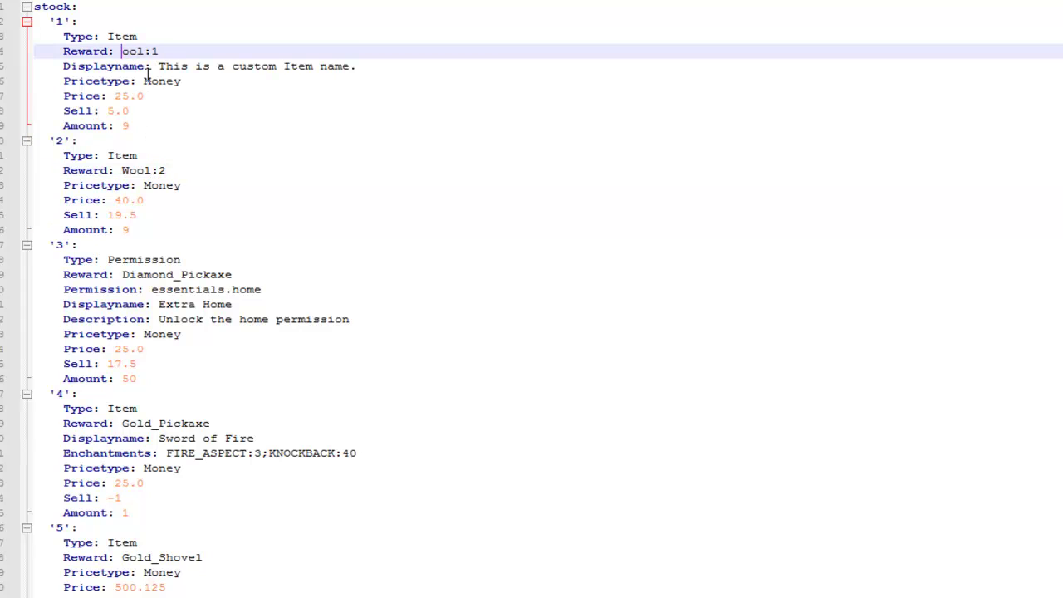
pyautogui.write('W')
# Replace the rewards of stock entries '4' and '5' with Wool:3 and Wool:4
pyautogui.moveTo(217, 423); pyautogui.dragTo(122, 423)
pyautogui.write('W')
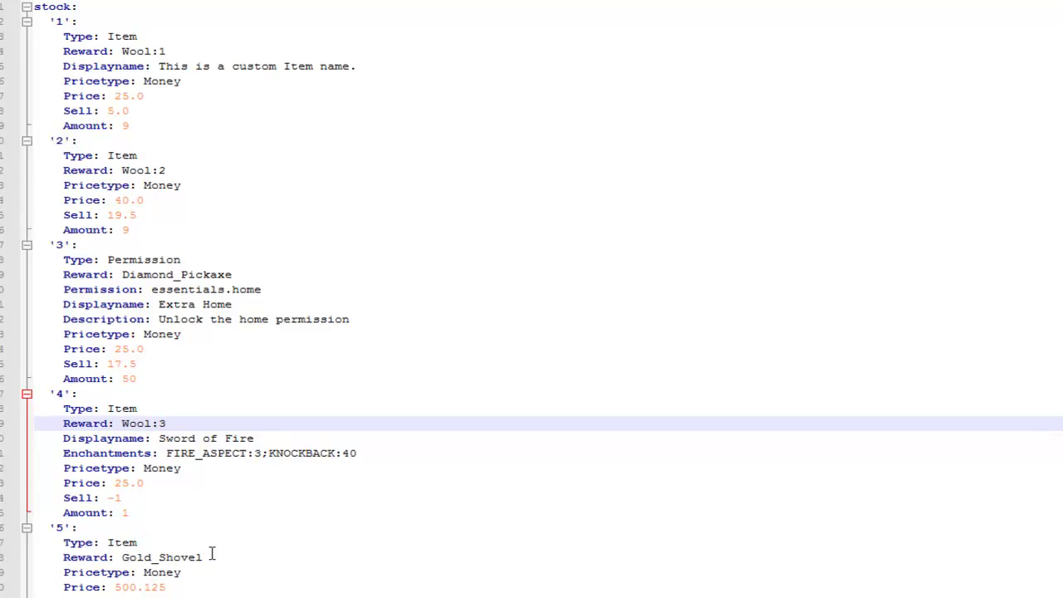
pyautogui.moveTo(212, 557); pyautogui.dragTo(122, 562)
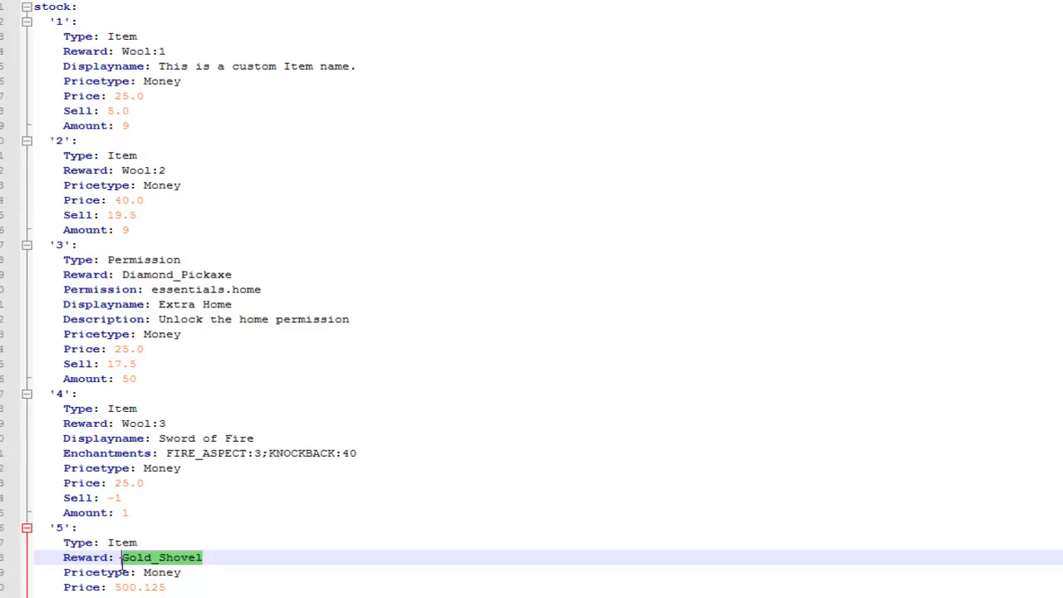
pyautogui.write('Wool:')
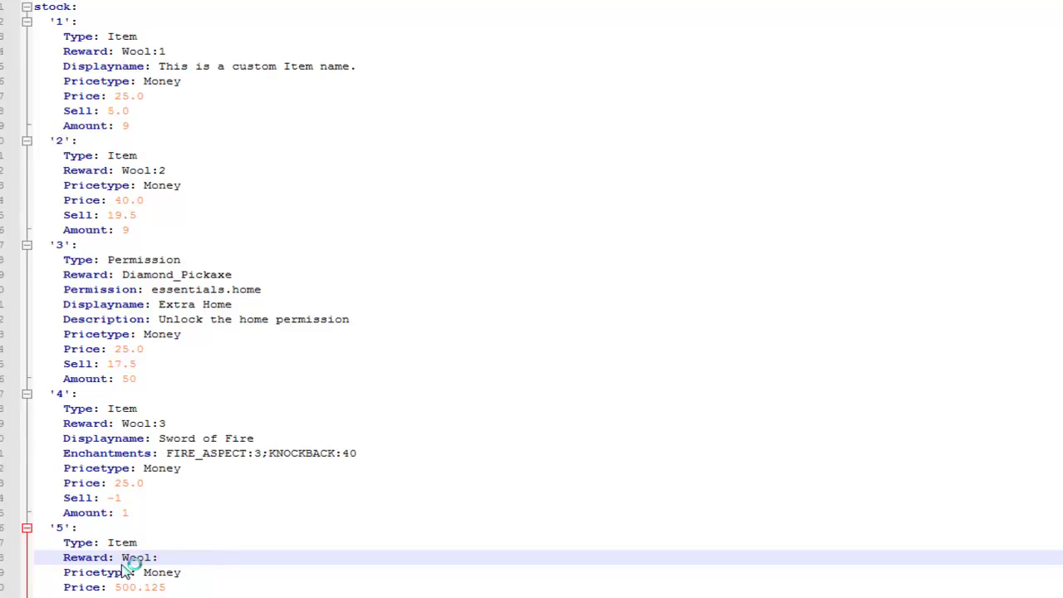
pyautogui.write('4')
# Set the price of stock entry '7' (Gold_Axe) to 5 and its sell value to 2.0
pyautogui.scroll(-5, 125, 567)
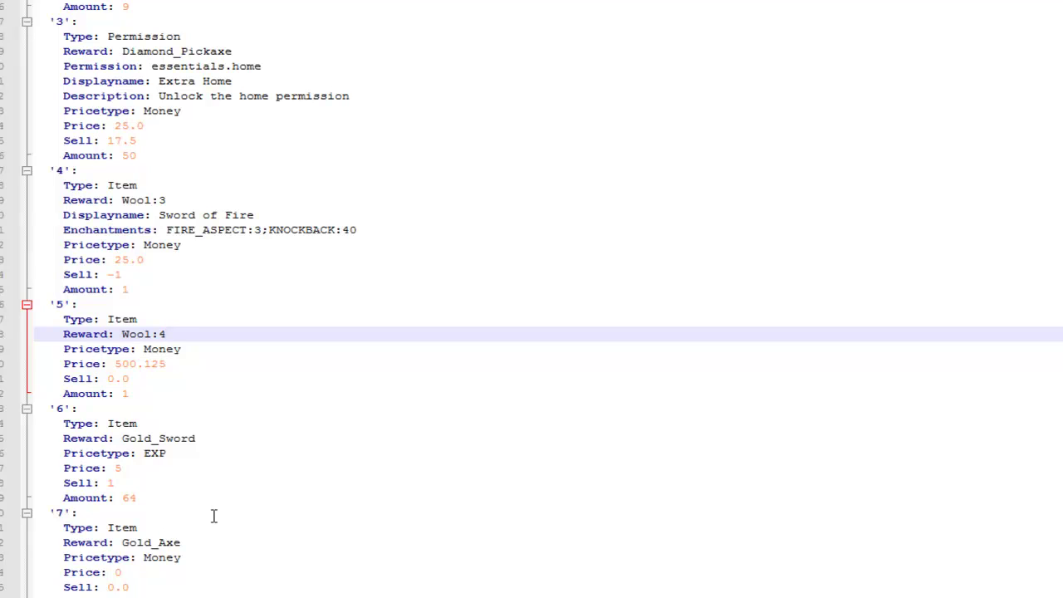
pyautogui.click(184, 560)
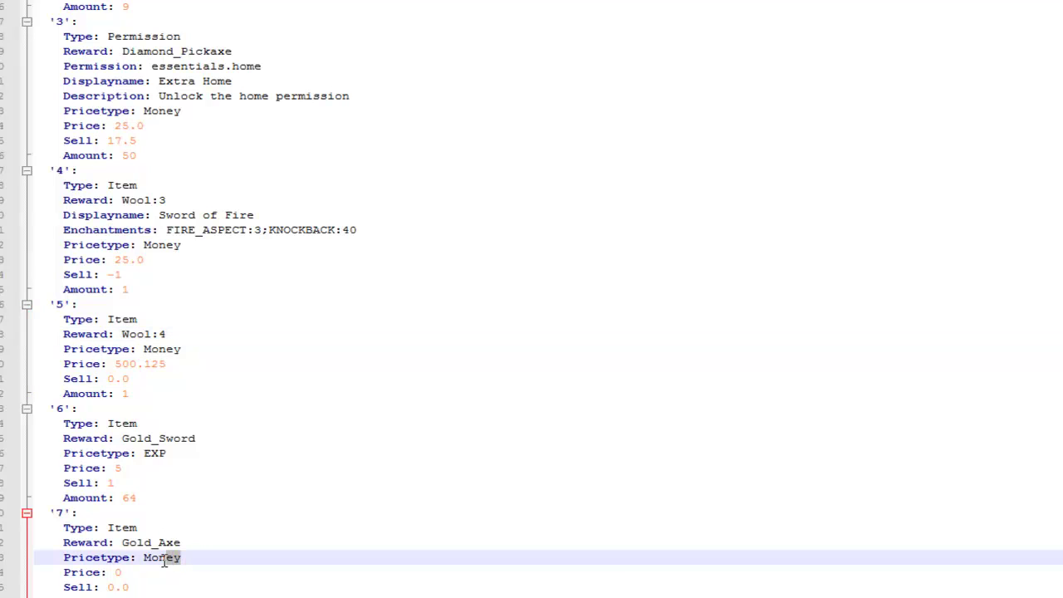
pyautogui.doubleClick(159, 558)
pyautogui.click(156, 563)
pyautogui.click(124, 572)
pyautogui.click(125, 587)
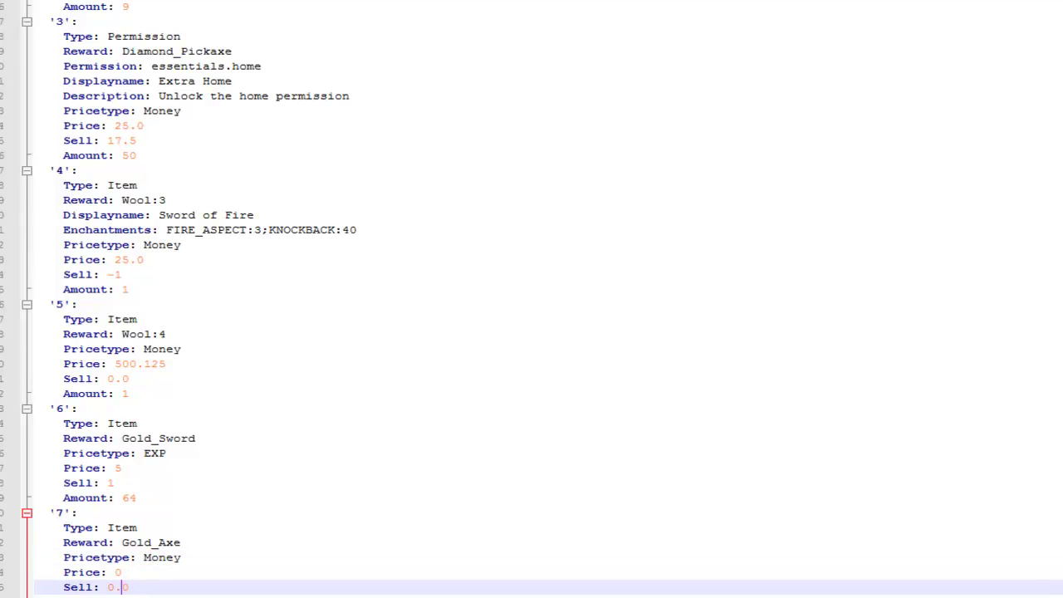
pyautogui.click(124, 596)
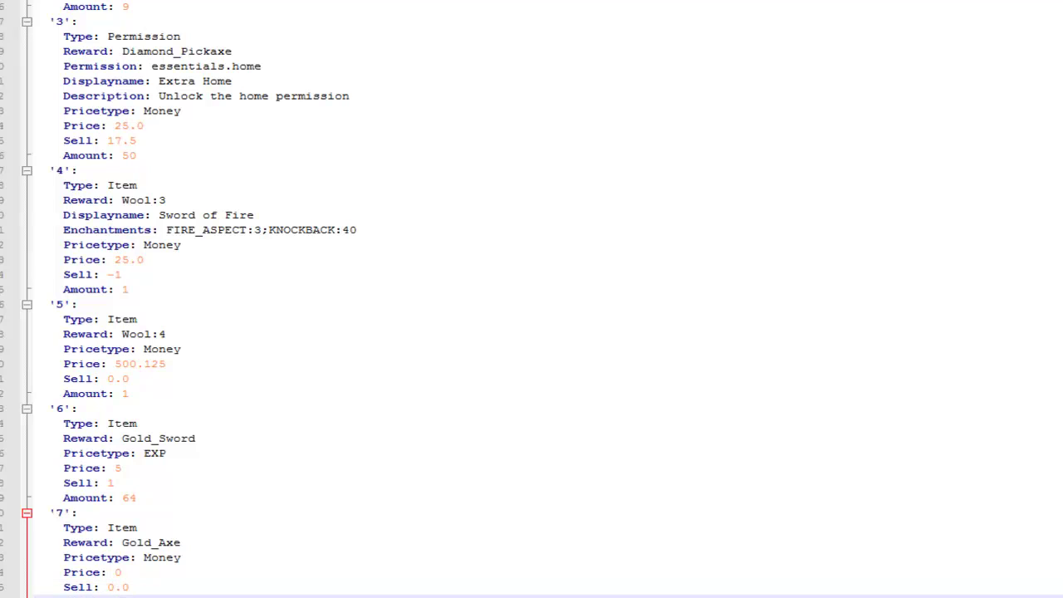
pyautogui.click(121, 572)
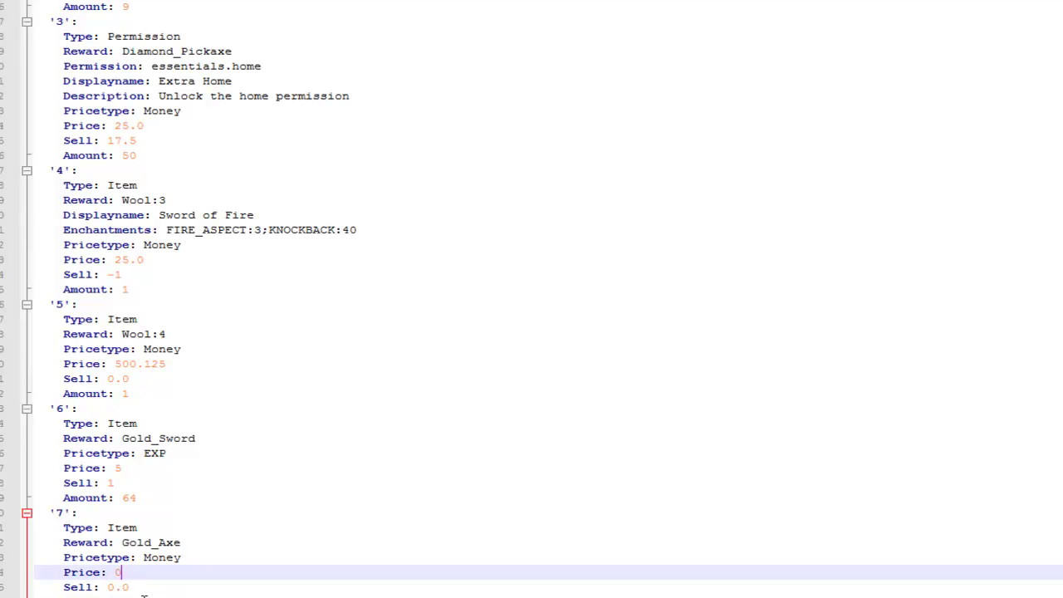
pyautogui.press('Down')
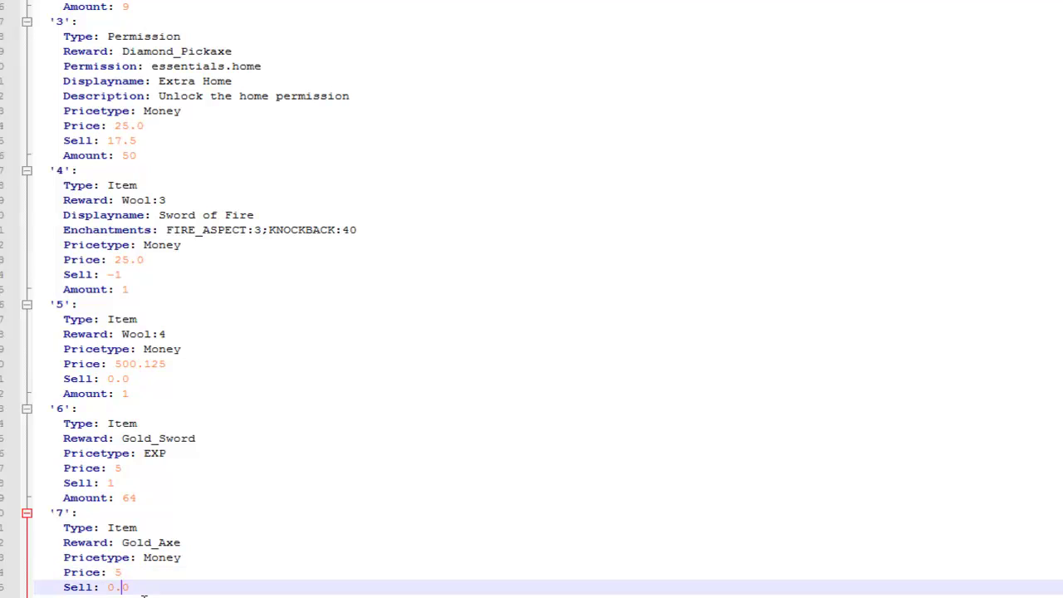
pyautogui.press('Delete')
pyautogui.write('2')
pyautogui.hotkey('alt', 'Tab')
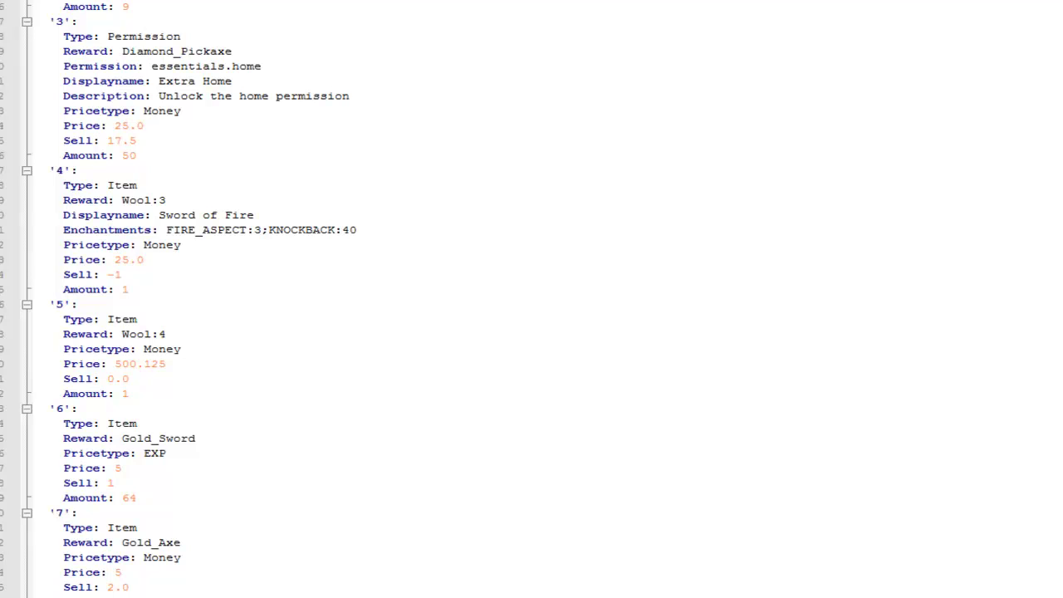
pyautogui.click(144, 365)
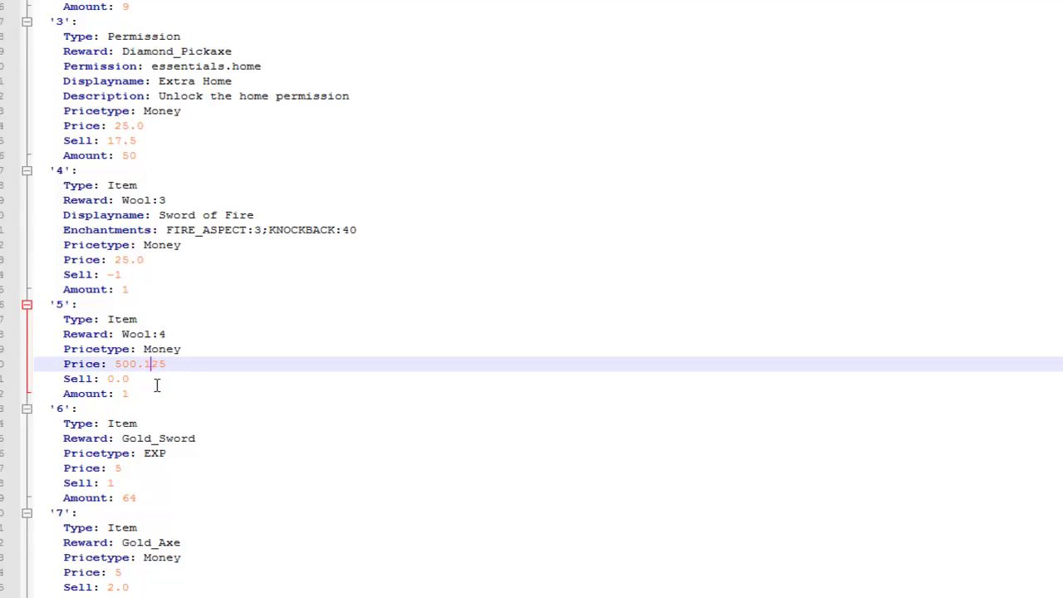
# Save the edited Gold stock file as a separate YML file named Wool in the ServerShop-GUI folder
pyautogui.press('Right')
pyautogui.scroll(3, 38, 136)
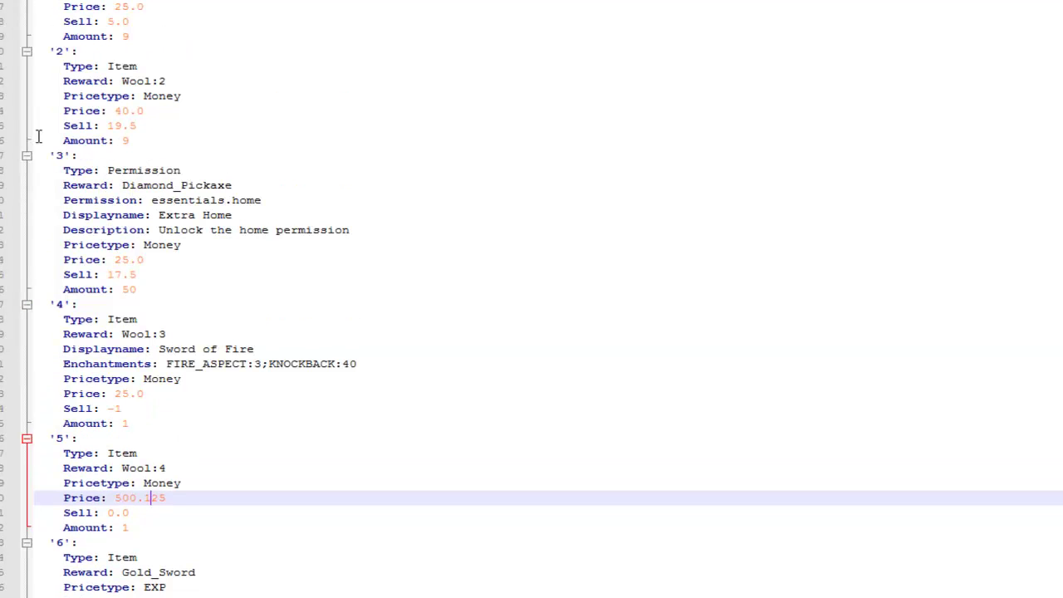
pyautogui.scroll(2, 107, 137)
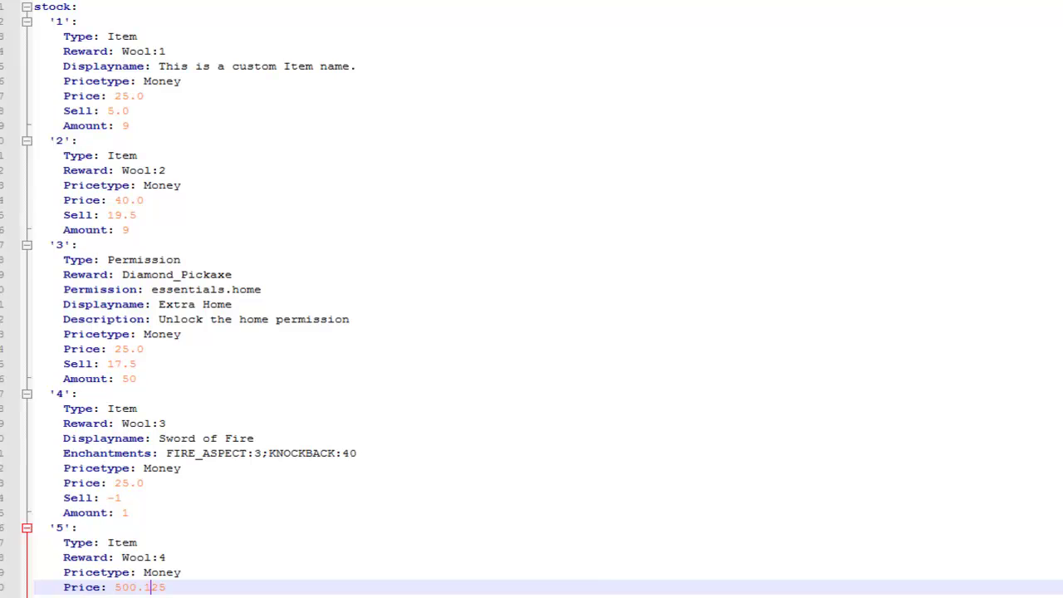
pyautogui.click(12, 0)
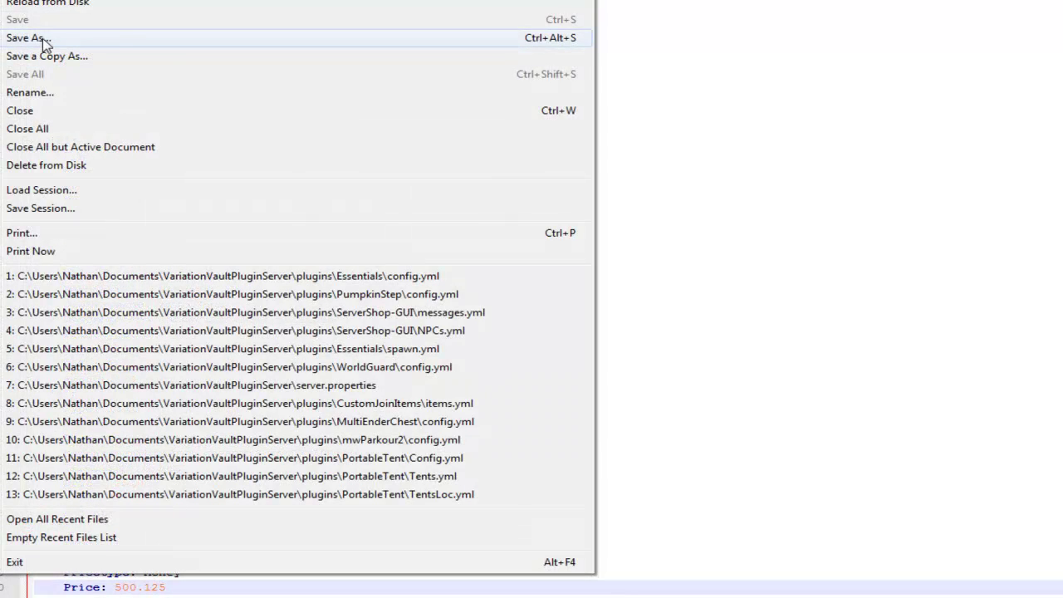
pyautogui.click(43, 43)
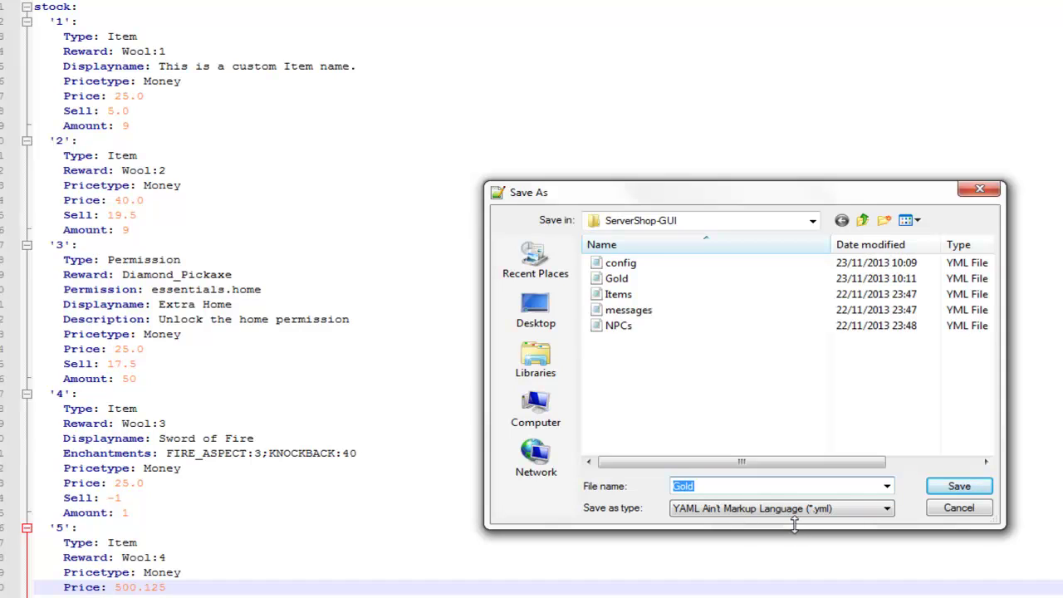
pyautogui.write('Wo')
pyautogui.click(985, 490)
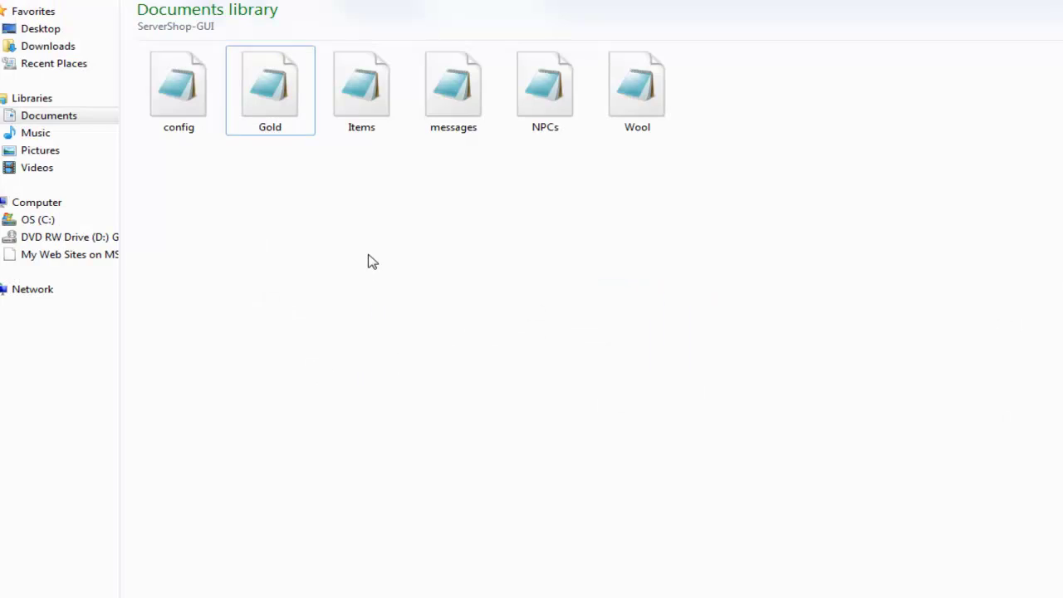
# Review the shop list in the config file and the stock entries in the original Gold file
pyautogui.hotkey('alt', 'Tab')
pyautogui.click(430, 295)
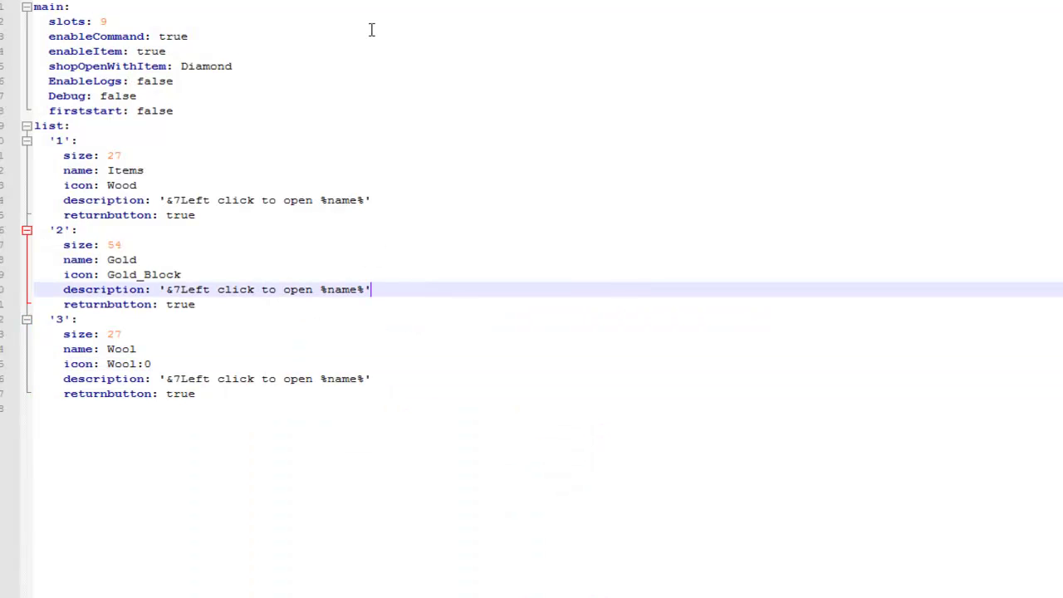
pyautogui.click(107, 3)
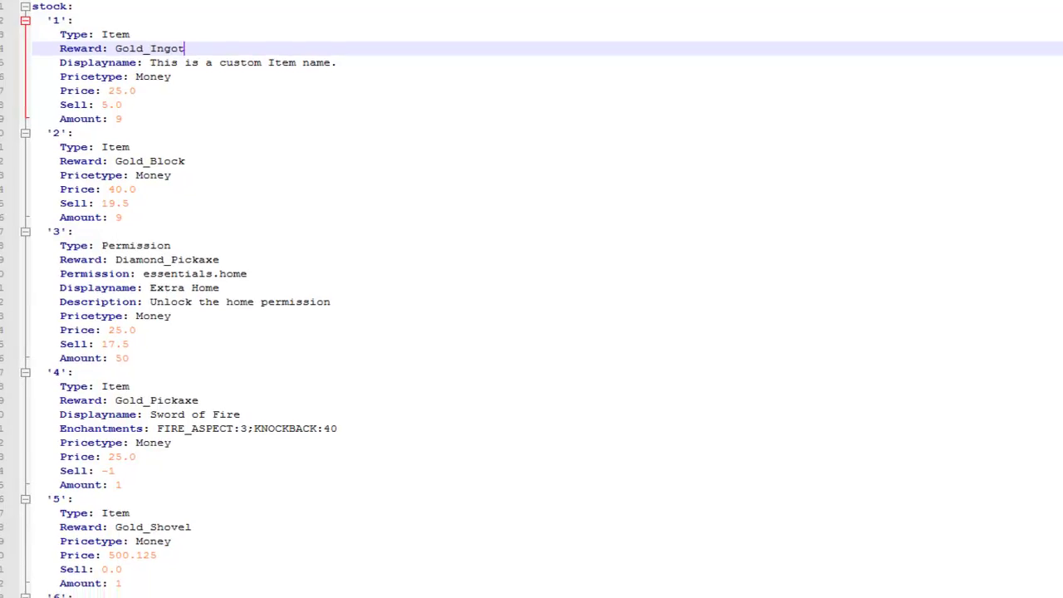
# Switch to Minecraft and reload the server plugins with the /reload command
pyautogui.hotkey('alt', 'Tab')
pyautogui.click(604, 280)
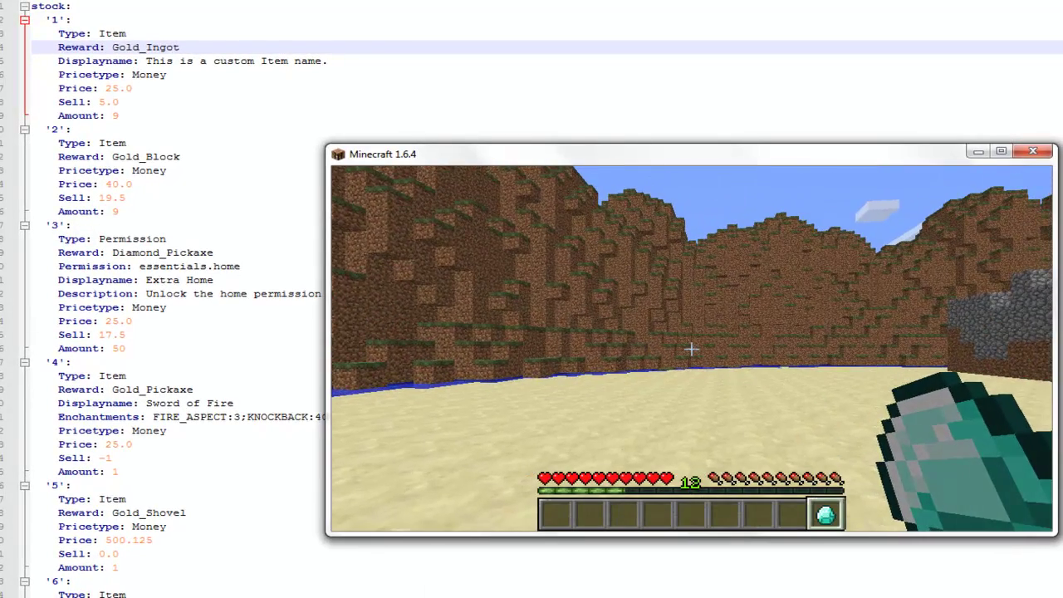
pyautogui.write('/reload')
pyautogui.press('Return')
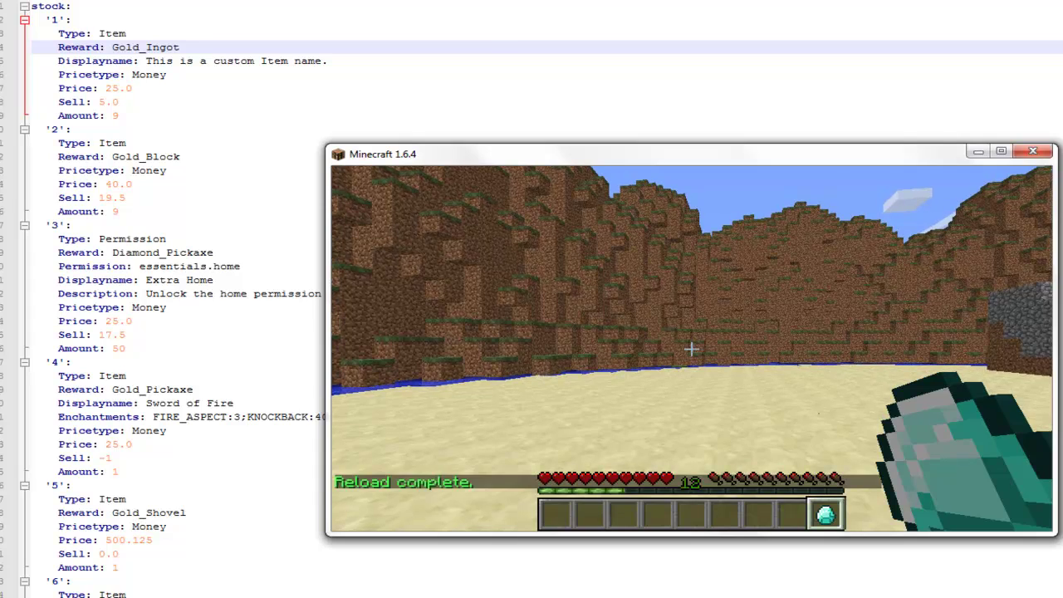
# Open the shop selection with the diamond in hand and enter the Items shop
pyautogui.scroll(-1, 690, 349)
pyautogui.scroll(2, 690, 349)
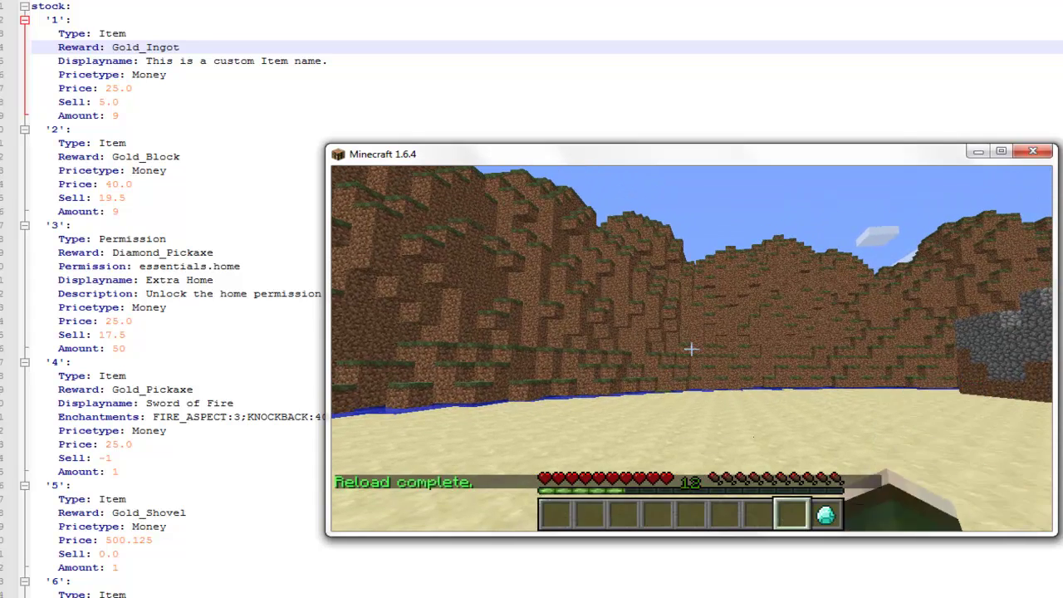
pyautogui.scroll(-1, 691, 349)
pyautogui.rightClick(691, 349)
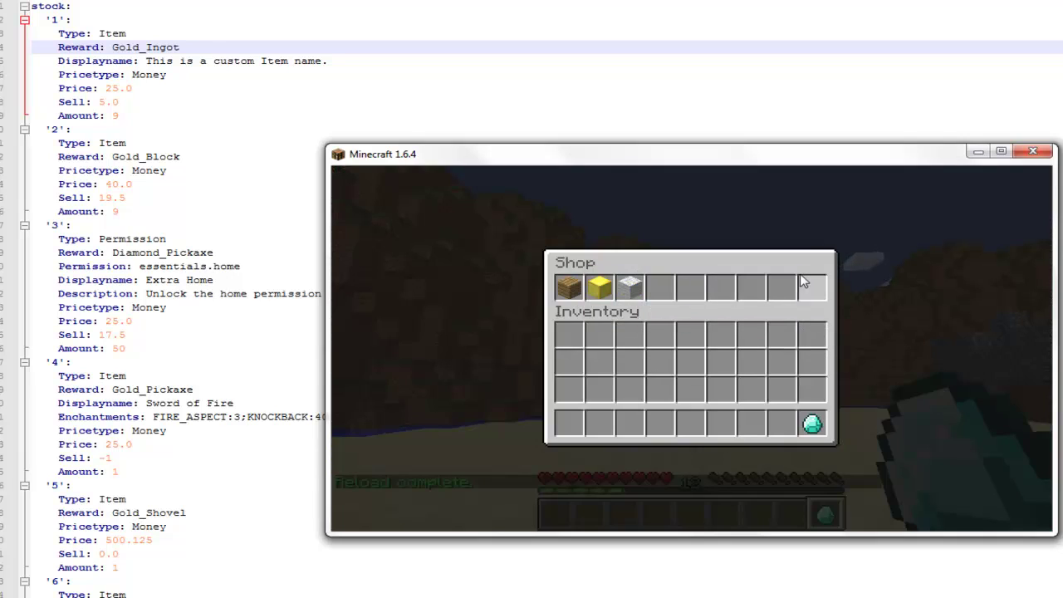
pyautogui.click(572, 289)
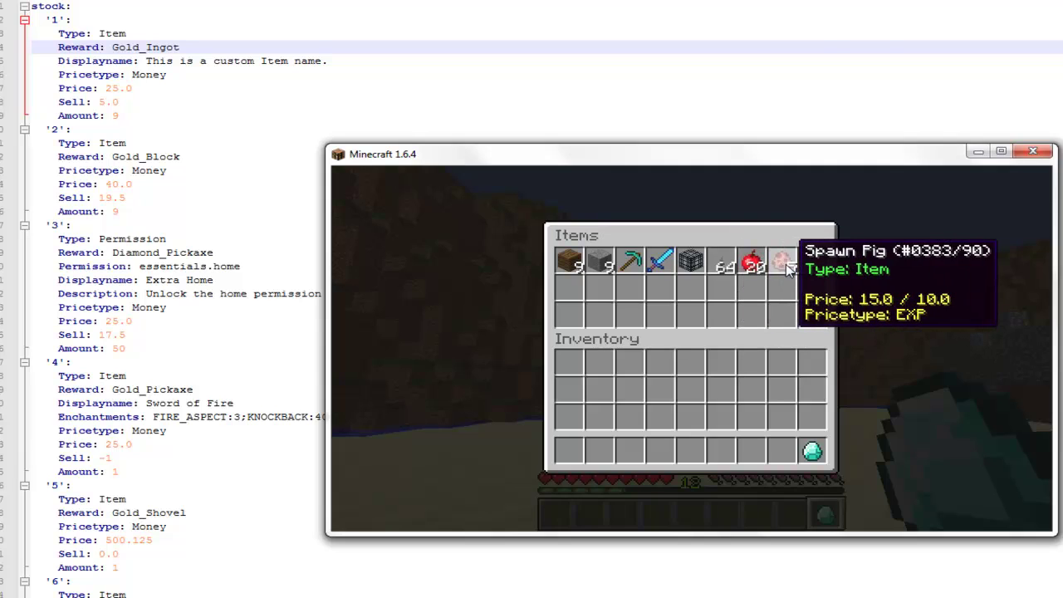
# Try to sell and buy the Spawn Pig item, and try to sell the apples in the Items shop
pyautogui.rightClick(787, 264)
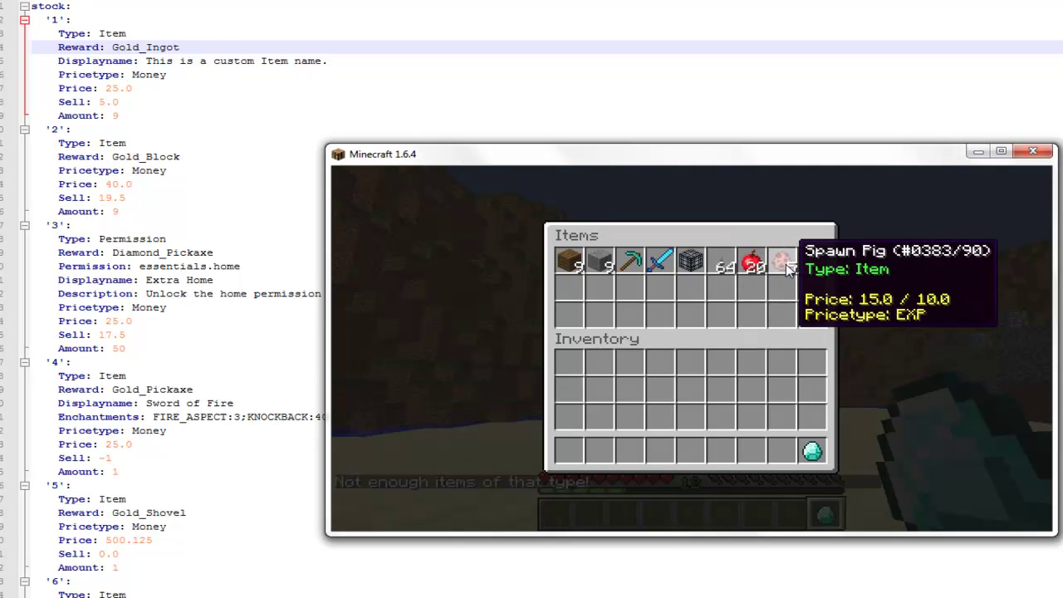
pyautogui.click(787, 264)
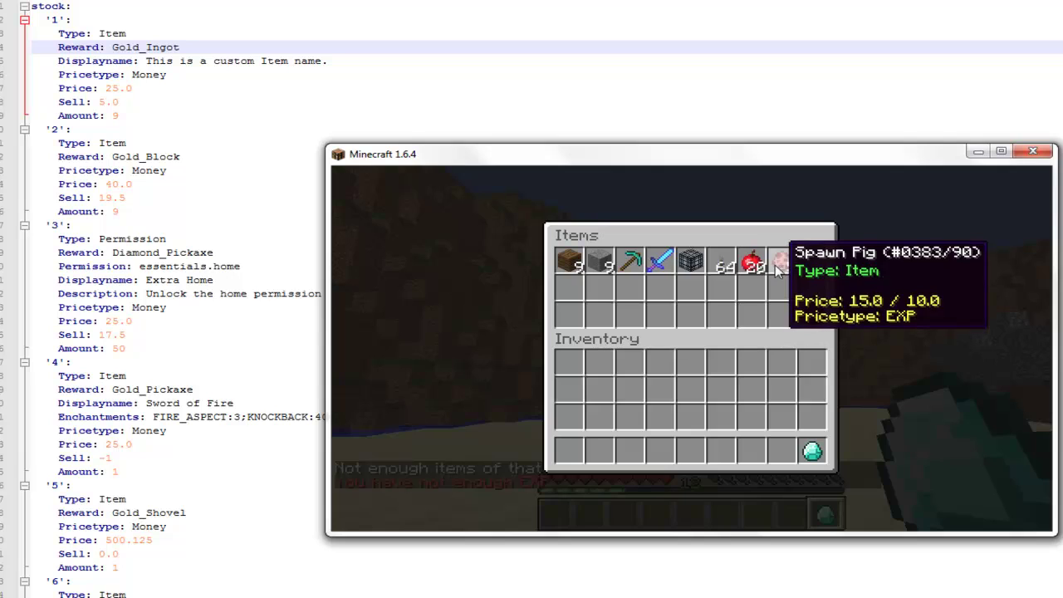
pyautogui.rightClick(752, 264)
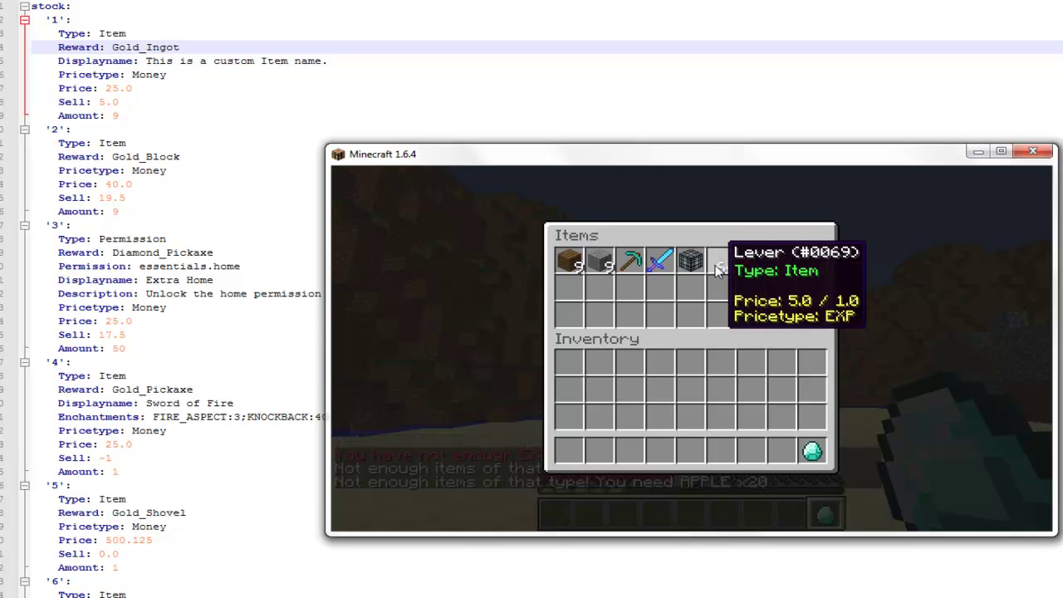
# Buy the levers and sell them back, and buy the Sword of Fire and try to sell it
pyautogui.click(721, 264)
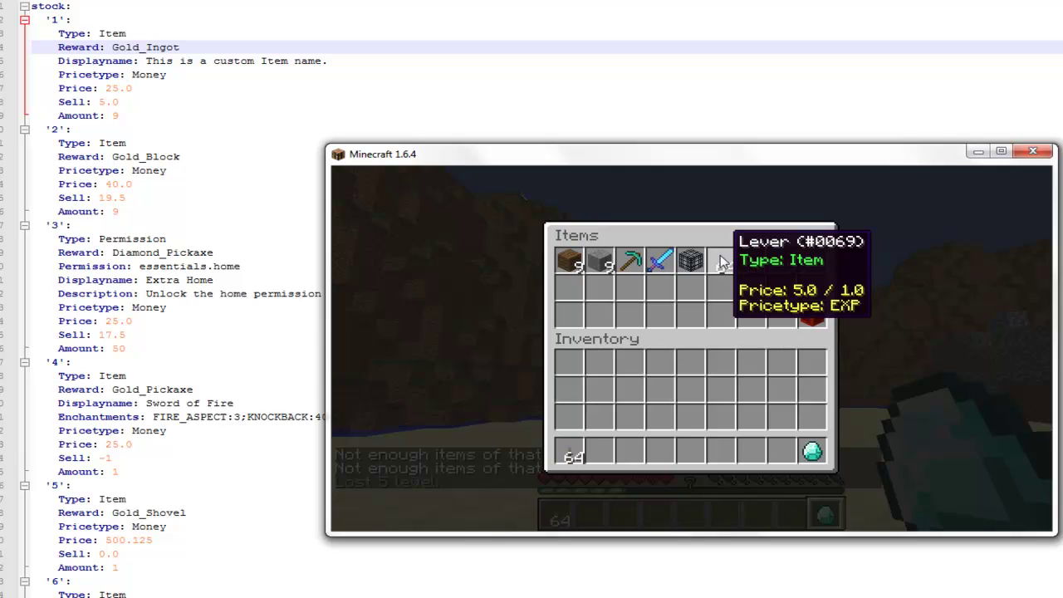
pyautogui.rightClick(721, 264)
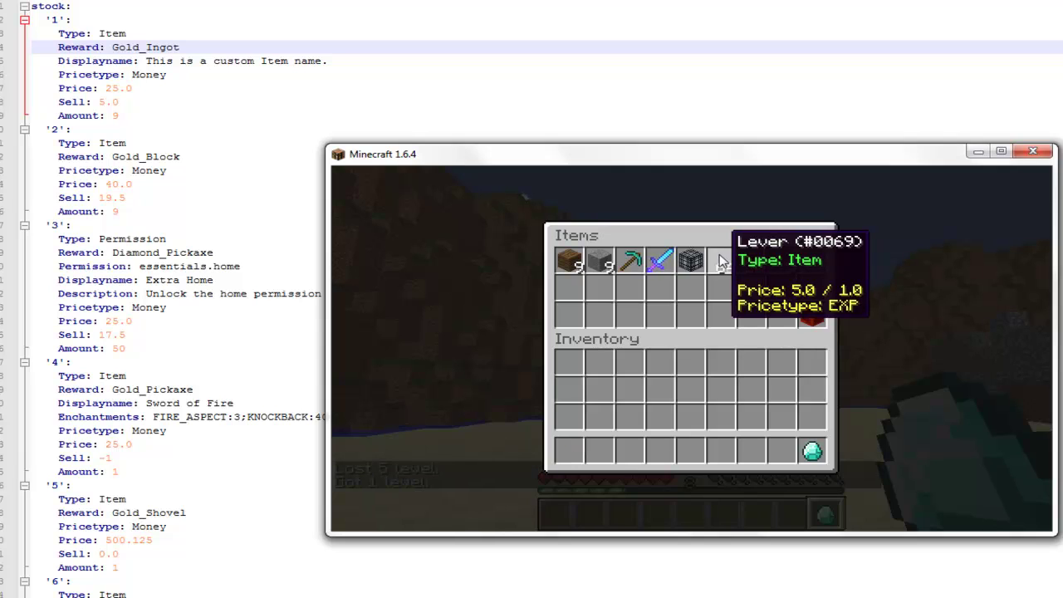
pyautogui.click(668, 261)
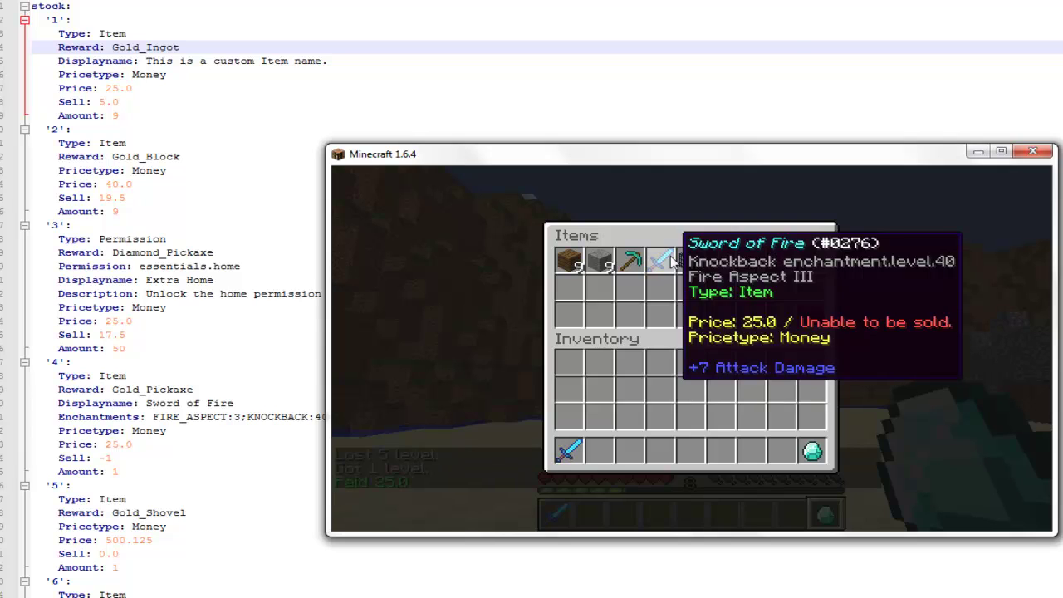
pyautogui.rightClick(672, 260)
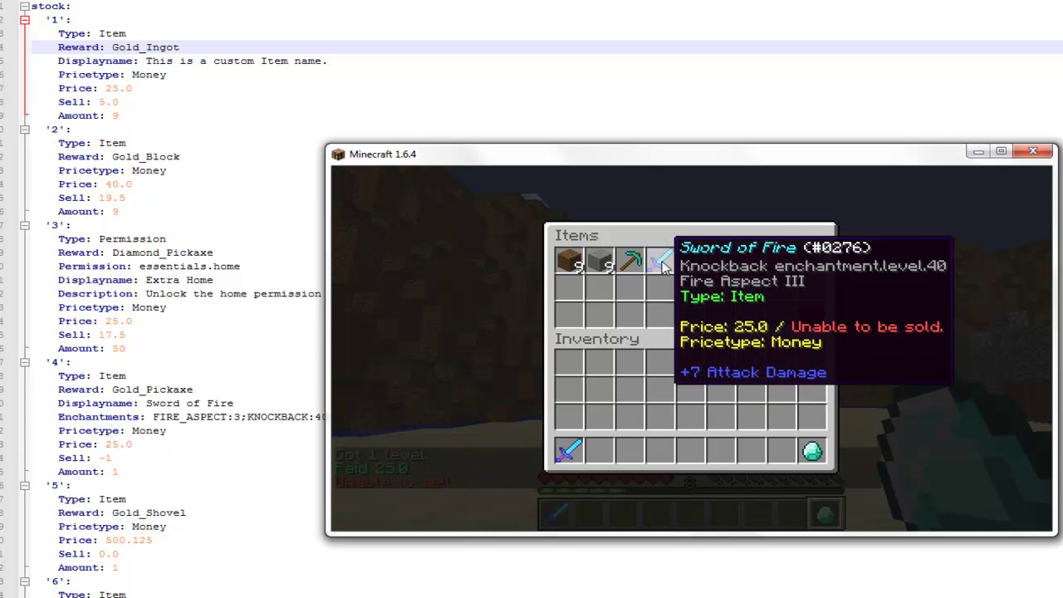
pyautogui.rightClick(664, 264)
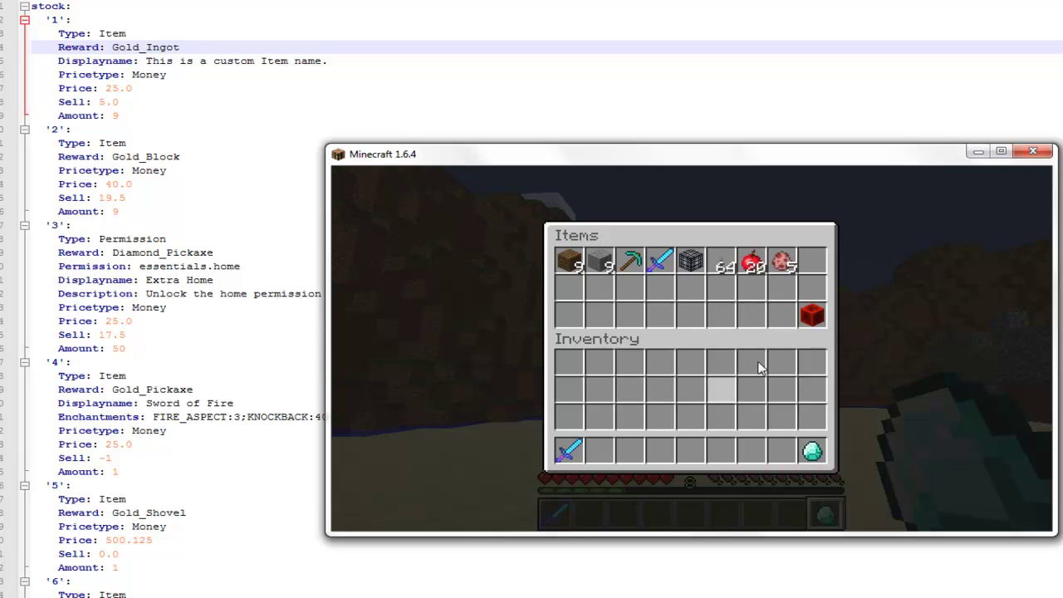
# Test the return block by moving between the shop selection and the Items and Gold shops
pyautogui.click(810, 313)
pyautogui.click(570, 287)
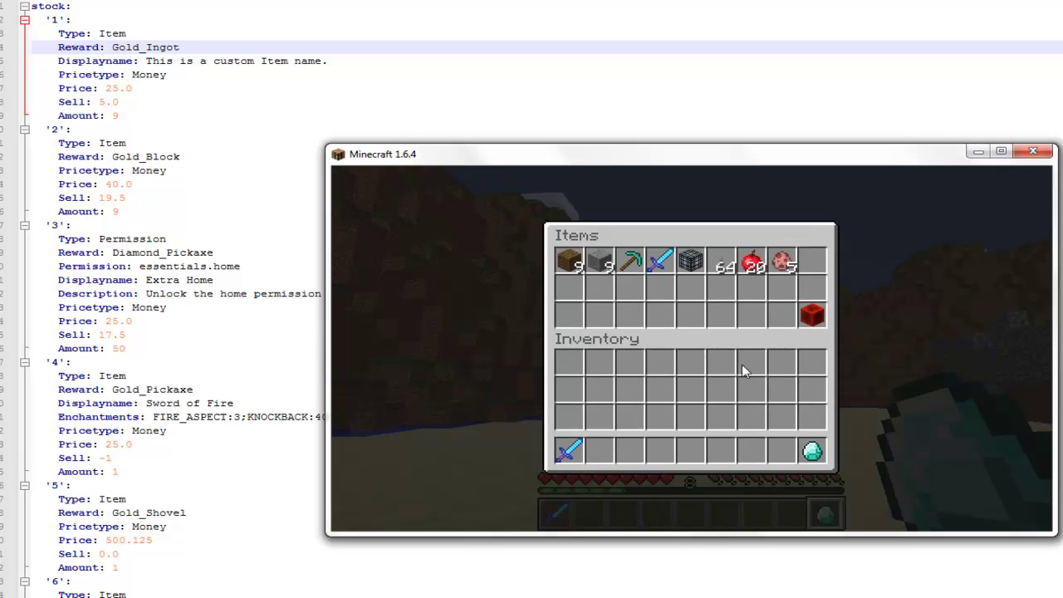
pyautogui.click(810, 314)
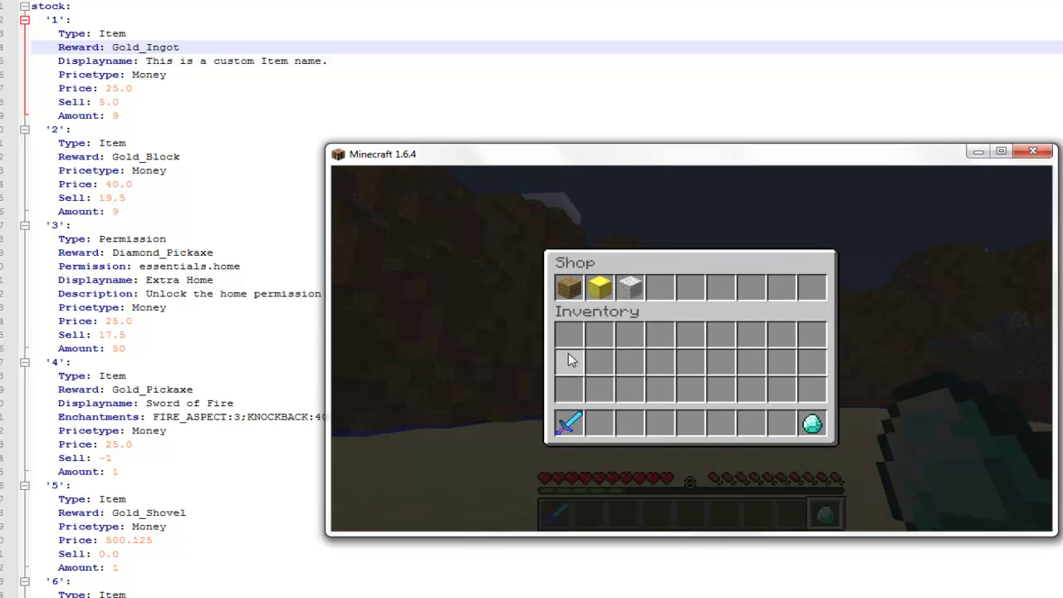
pyautogui.click(600, 287)
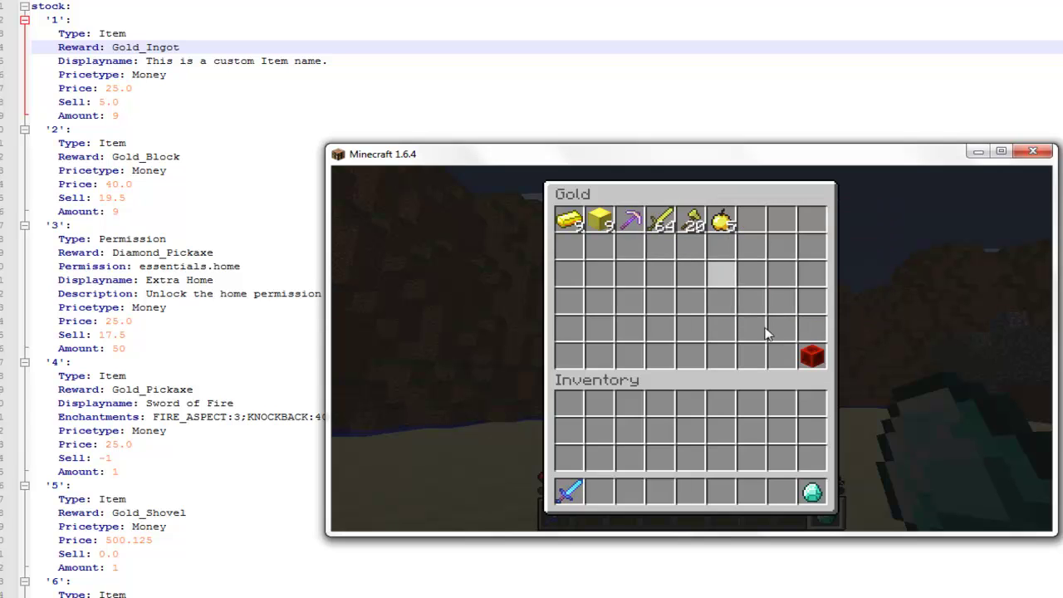
pyautogui.click(811, 355)
pyautogui.click(569, 286)
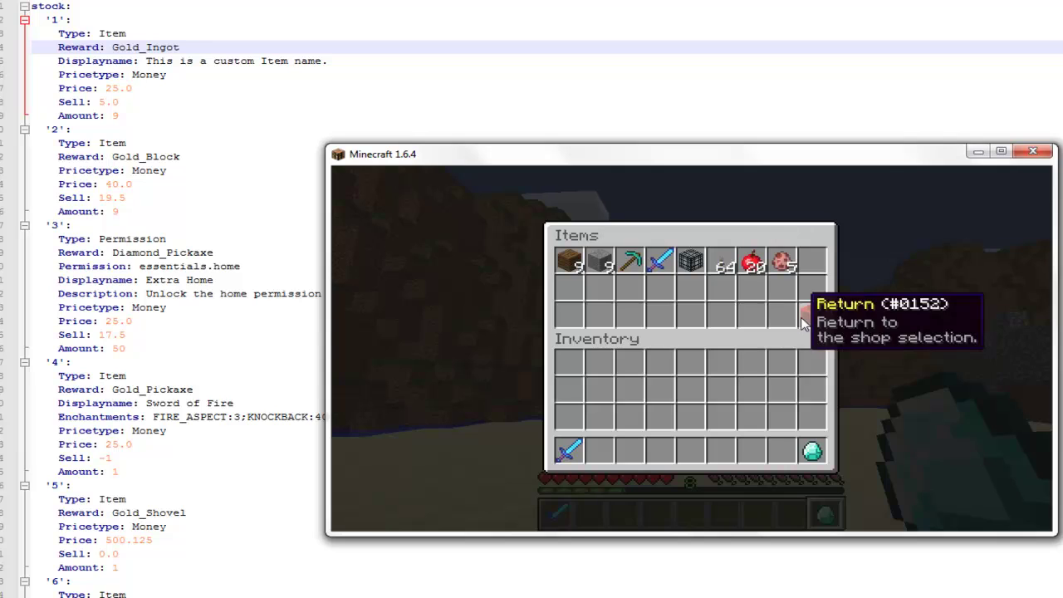
# Return to the shop selection and open the Wool shop to inspect its items
pyautogui.click(809, 314)
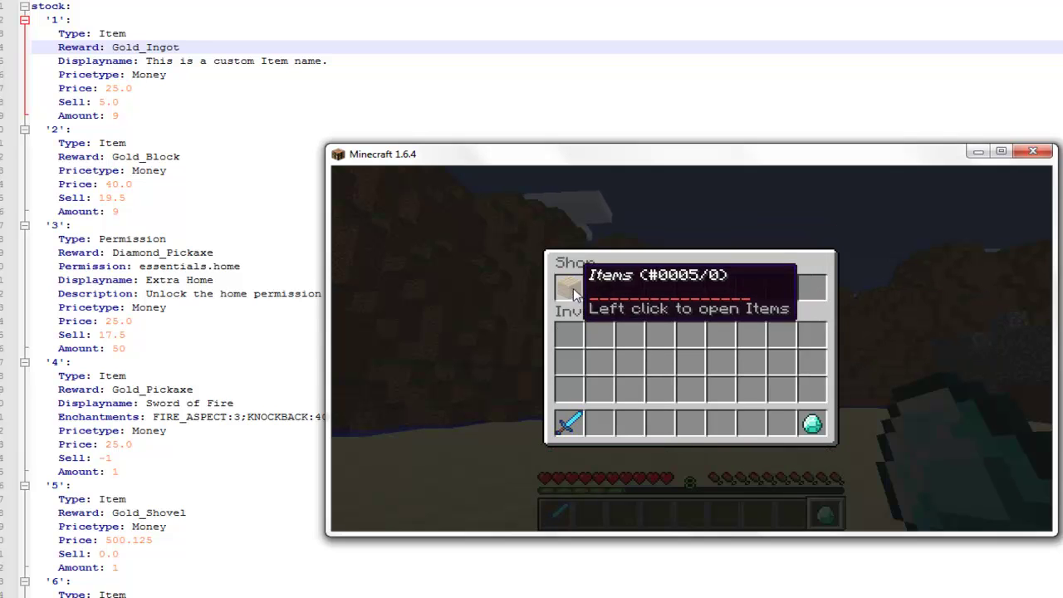
pyautogui.click(630, 288)
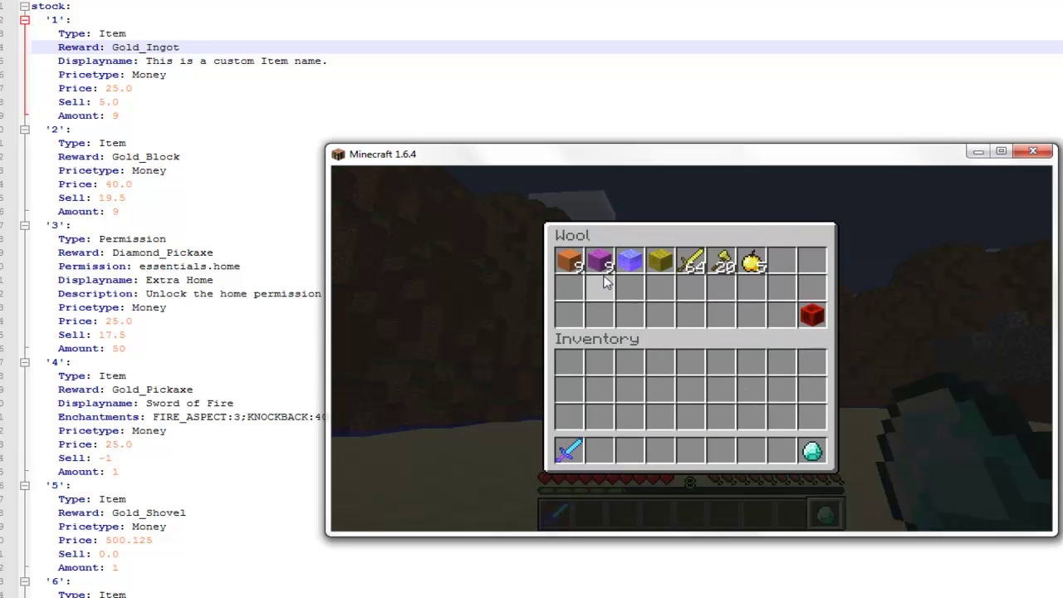
pyautogui.moveTo(628, 264)
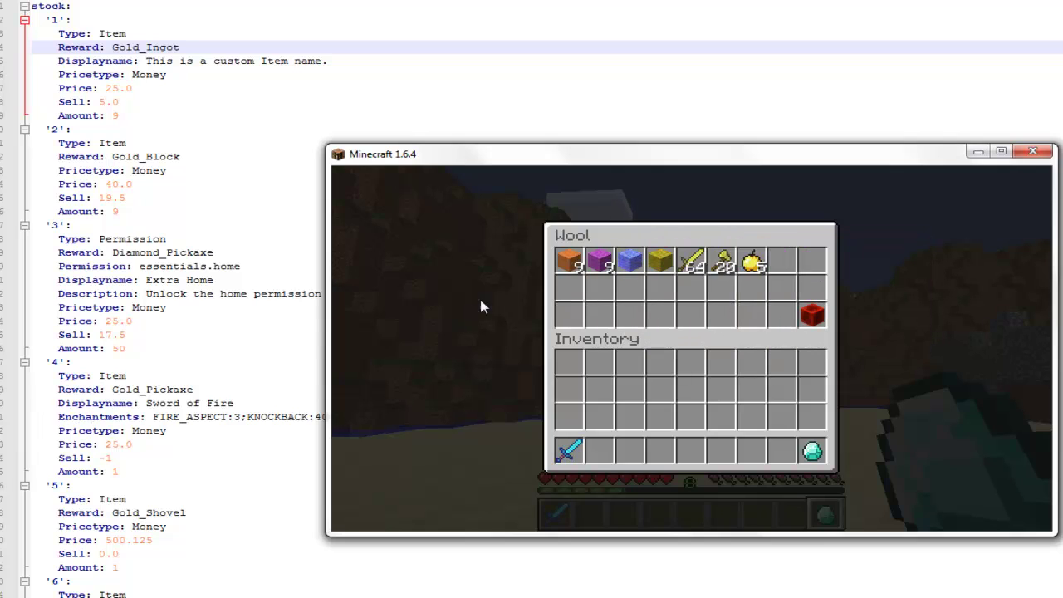
pyautogui.moveTo(719, 263)
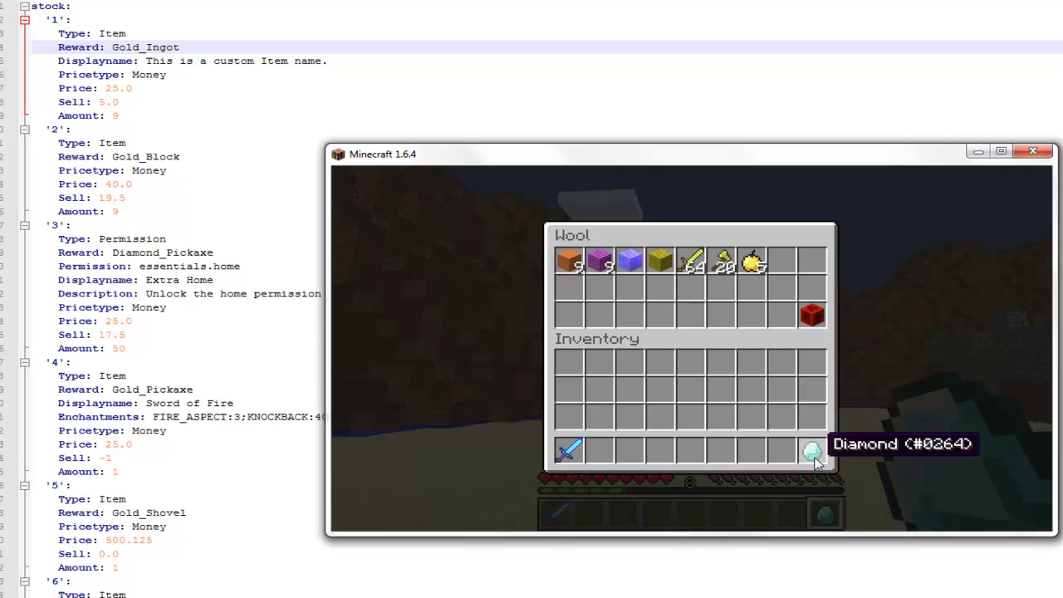
# Close the Wool shop and open the shop selection with the /shop command
pyautogui.press('Escape')
pyautogui.write('/')
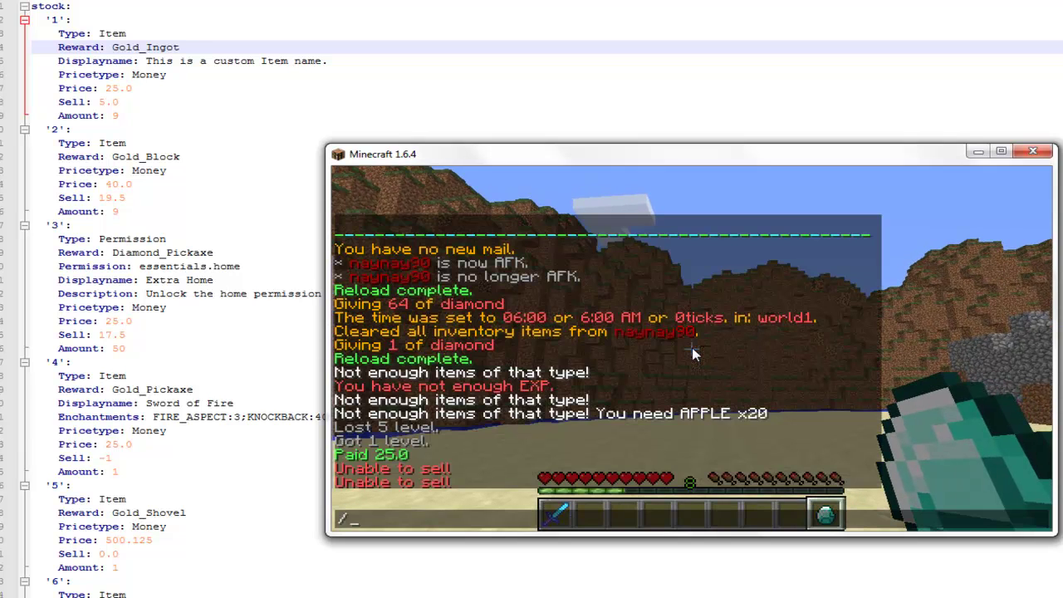
pyautogui.write('shop')
pyautogui.press('Return')
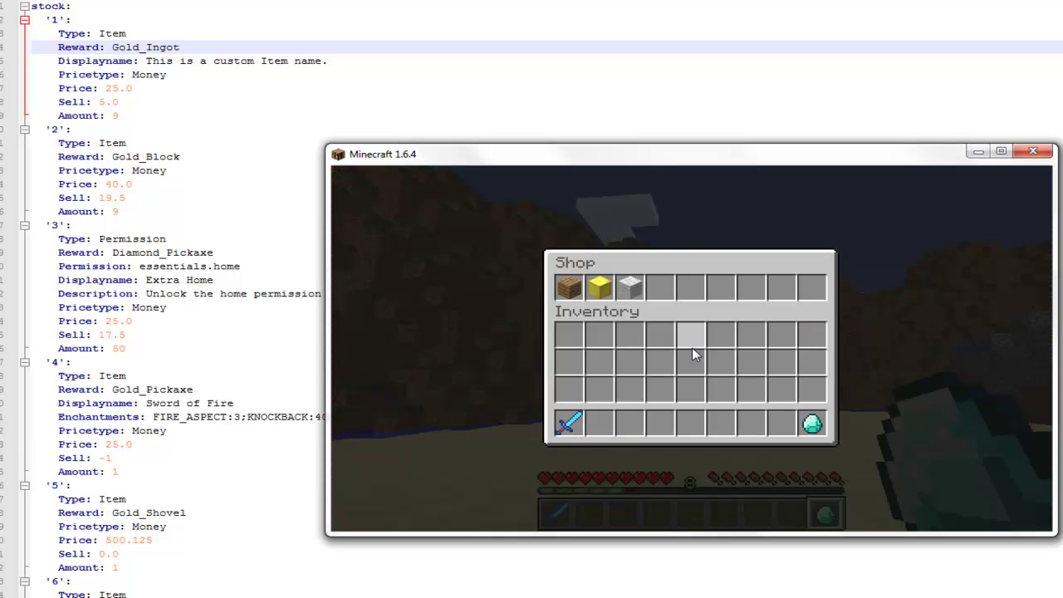
# Look through the Wool and Gold shops and close the shop window
pyautogui.click(629, 287)
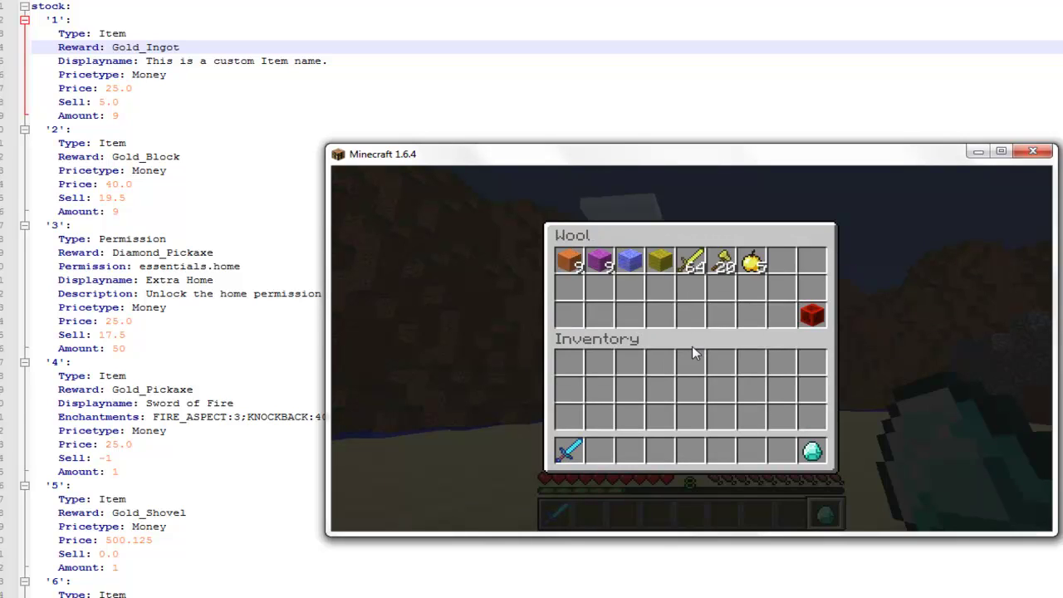
pyautogui.click(811, 314)
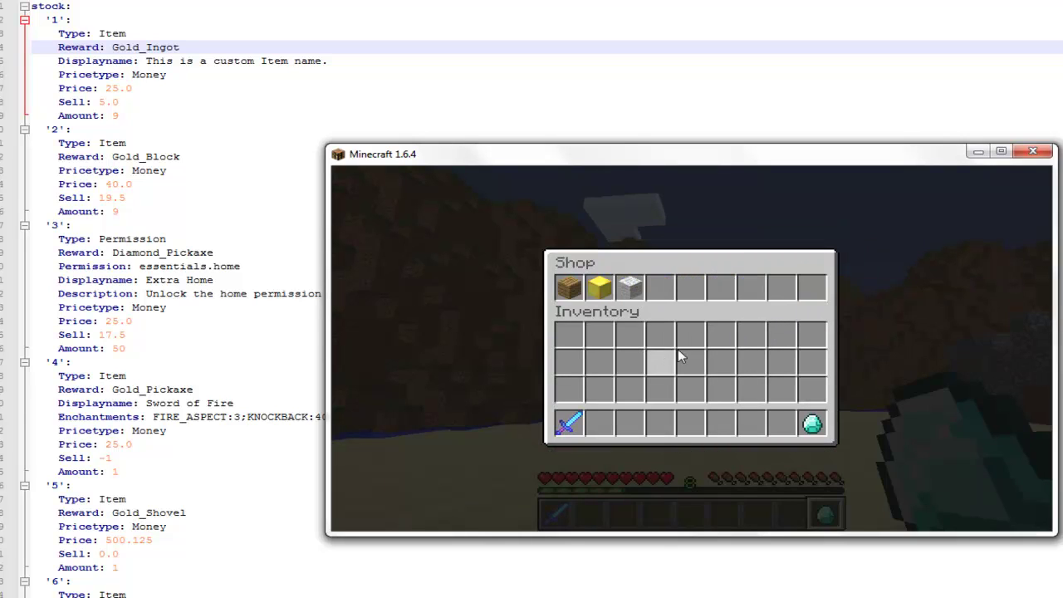
pyautogui.click(600, 287)
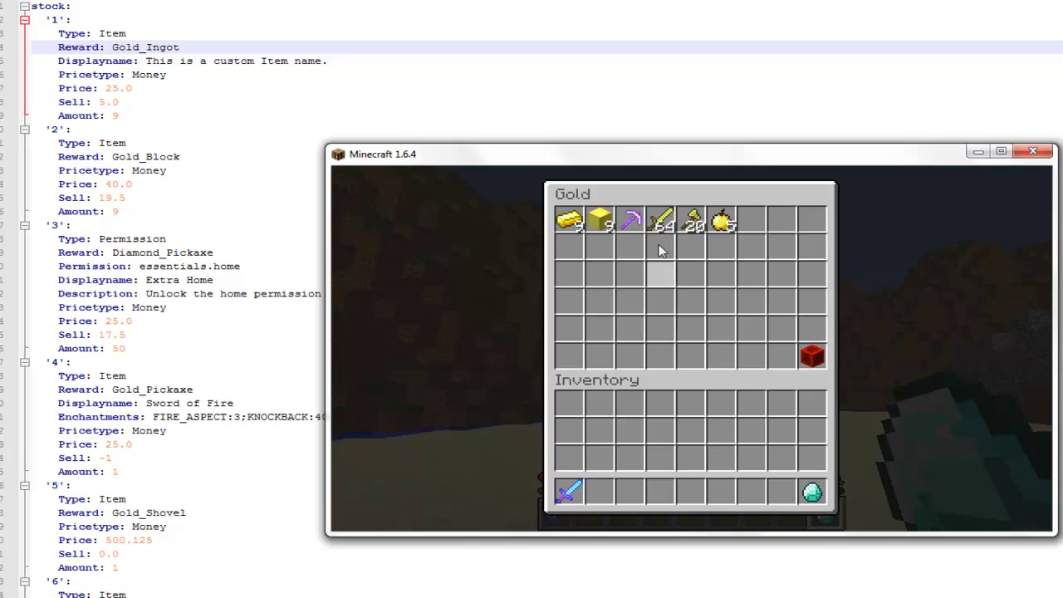
pyautogui.press('Escape')
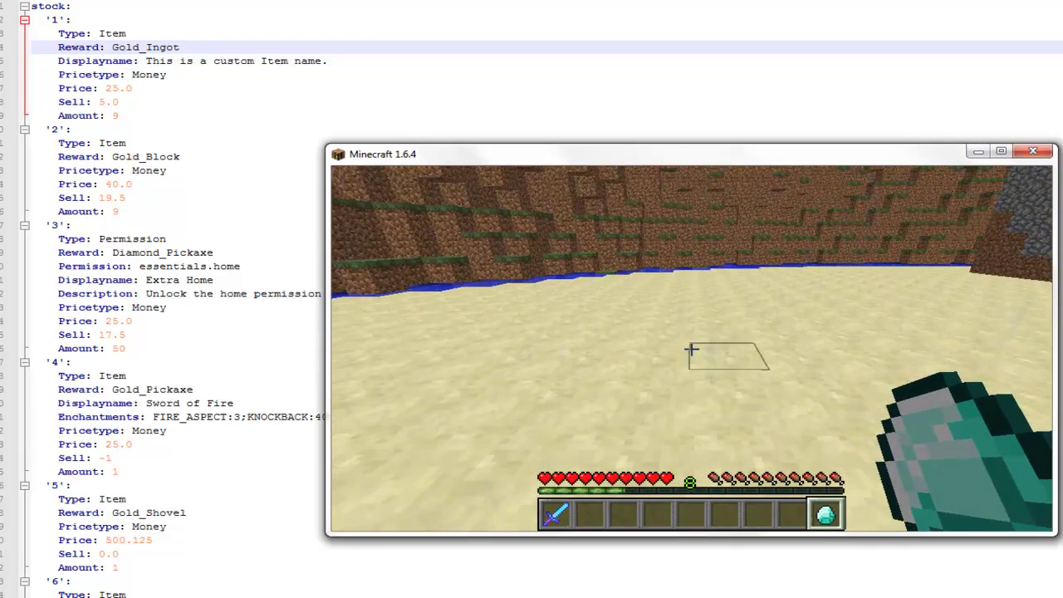
# Create a shop NPC with /shop npc create WoolGuy Wool and set the world's weather to sun
pyautogui.write('t/shop np')
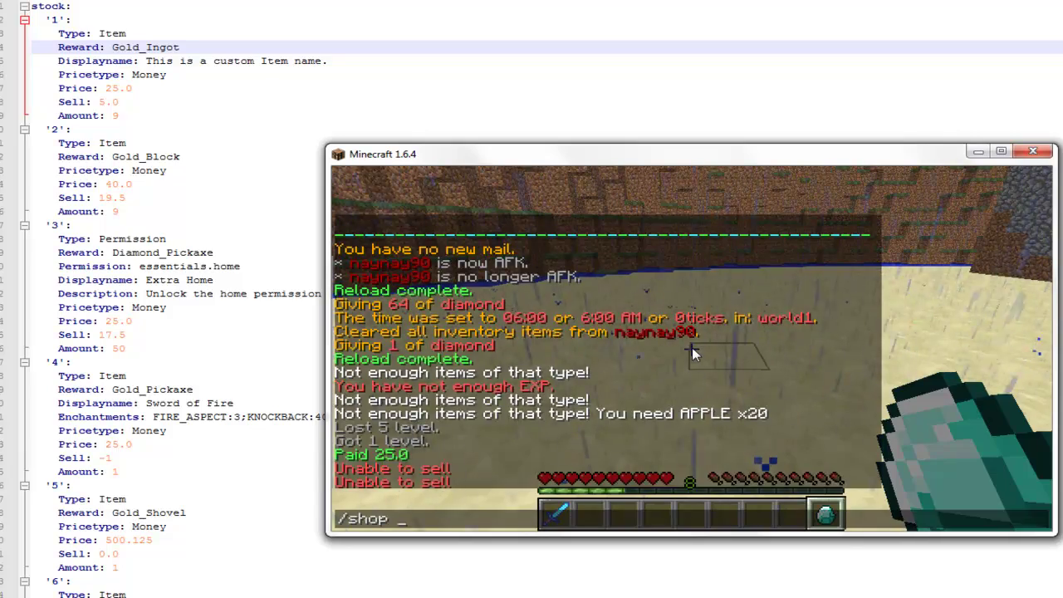
pyautogui.write('c create ')
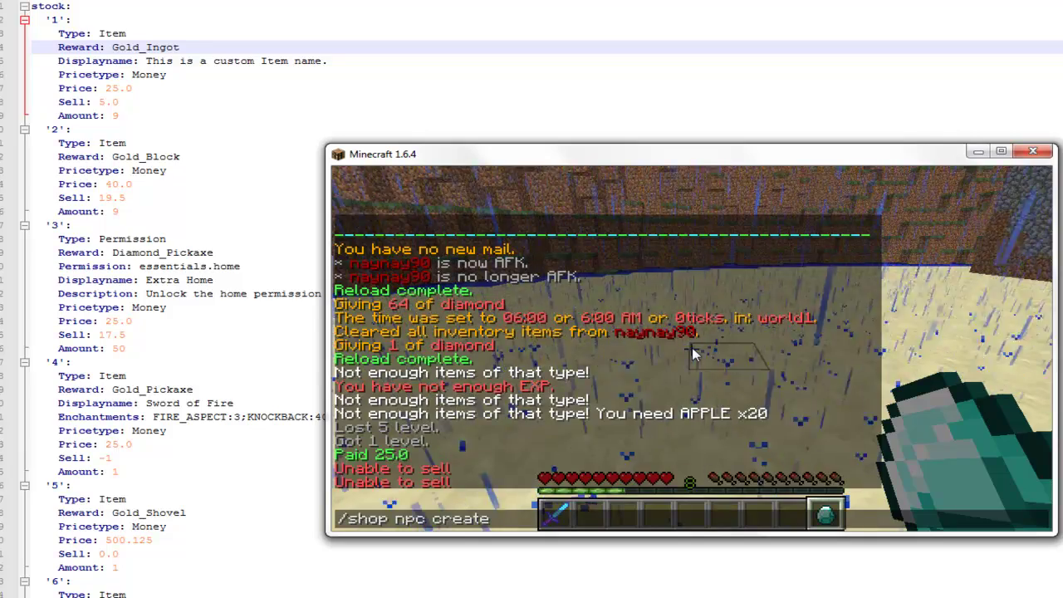
pyautogui.write('Wool')
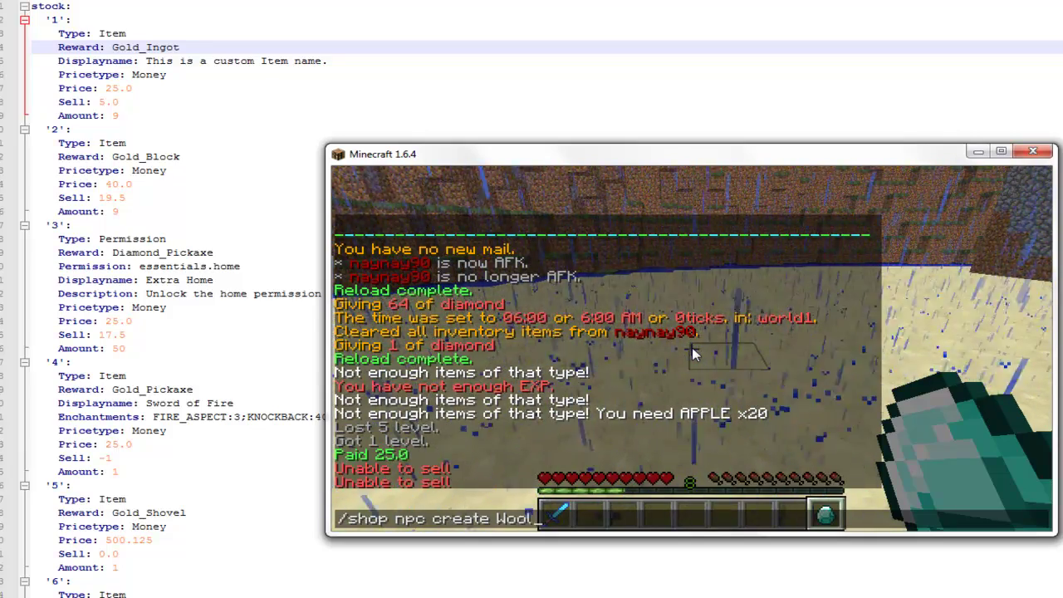
pyautogui.write('Guy ')
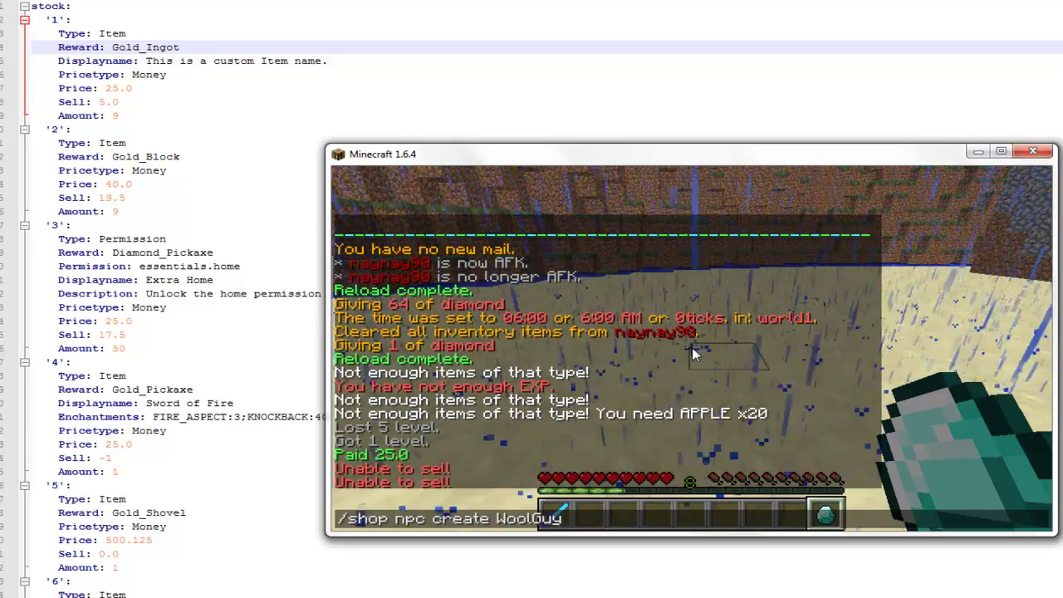
pyautogui.write('Wool')
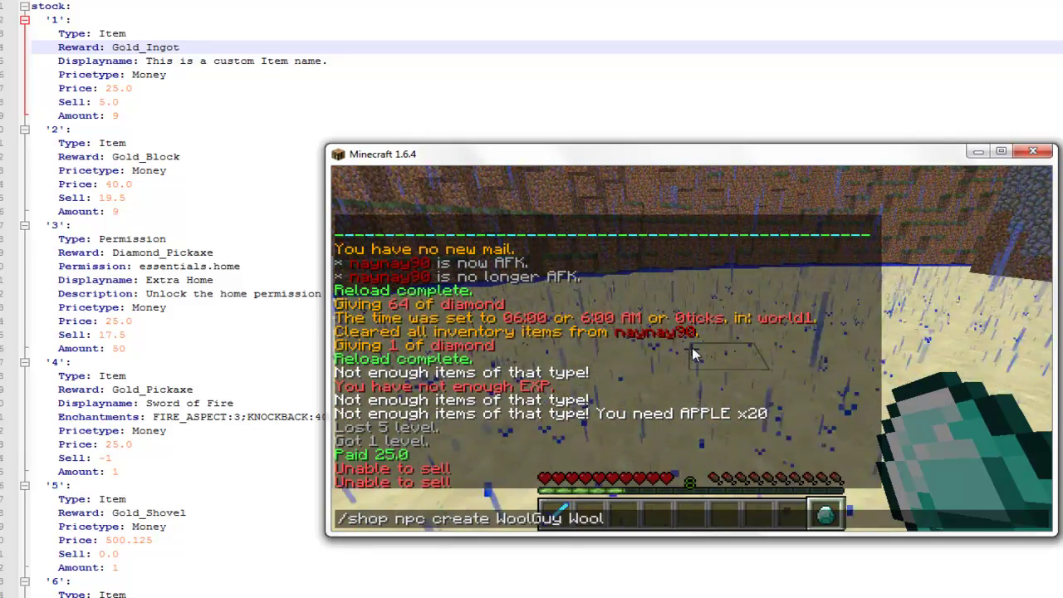
pyautogui.press('Return')
pyautogui.press('/')
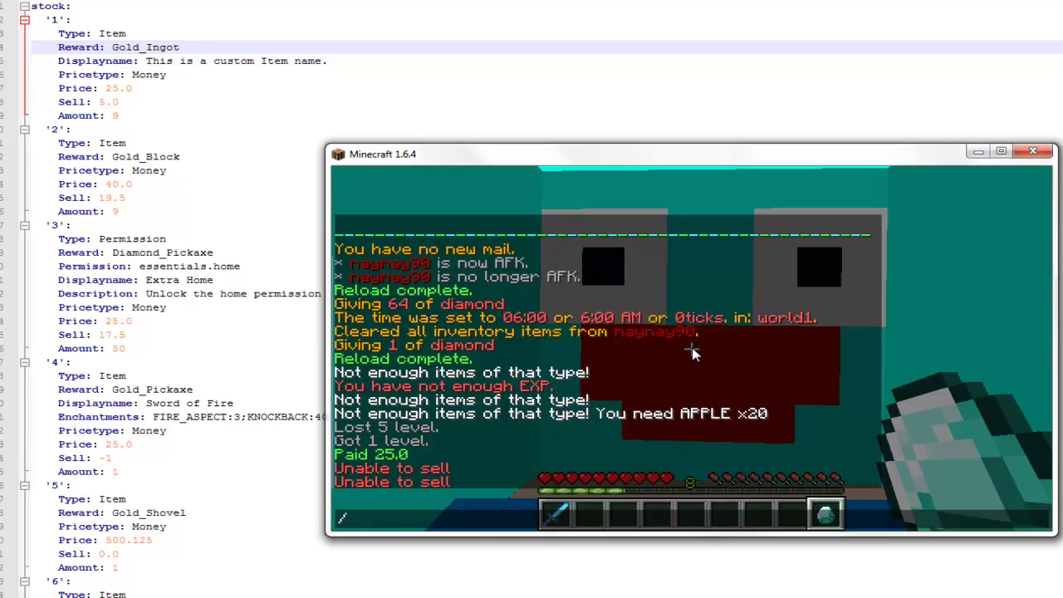
pyautogui.press('Return')
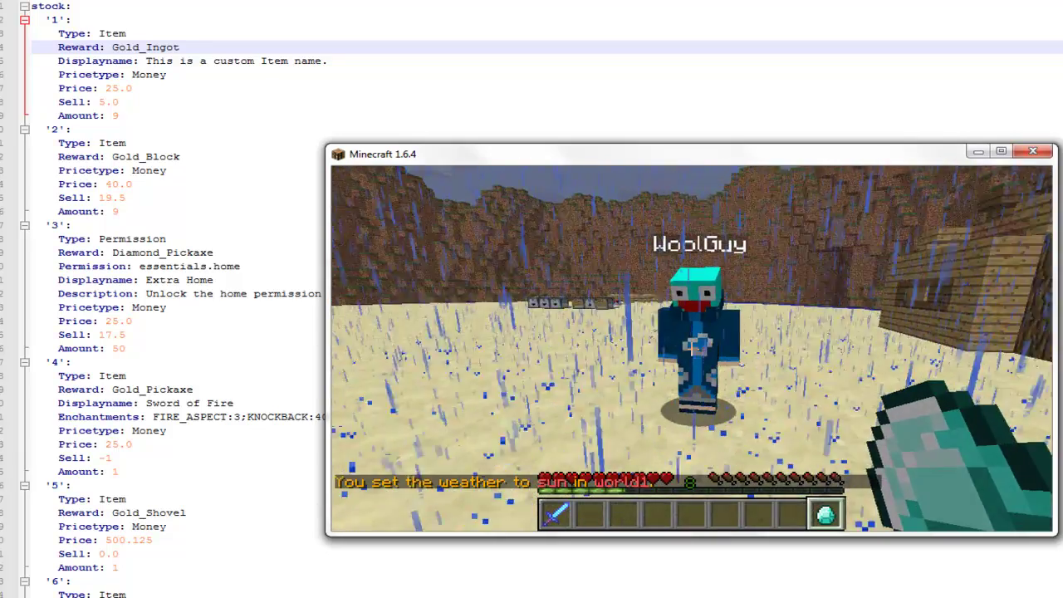
# Switch to an empty hotbar slot, open the Wool shop through the WoolGuy NPC and close it
pyautogui.scroll(-2, 691, 349)
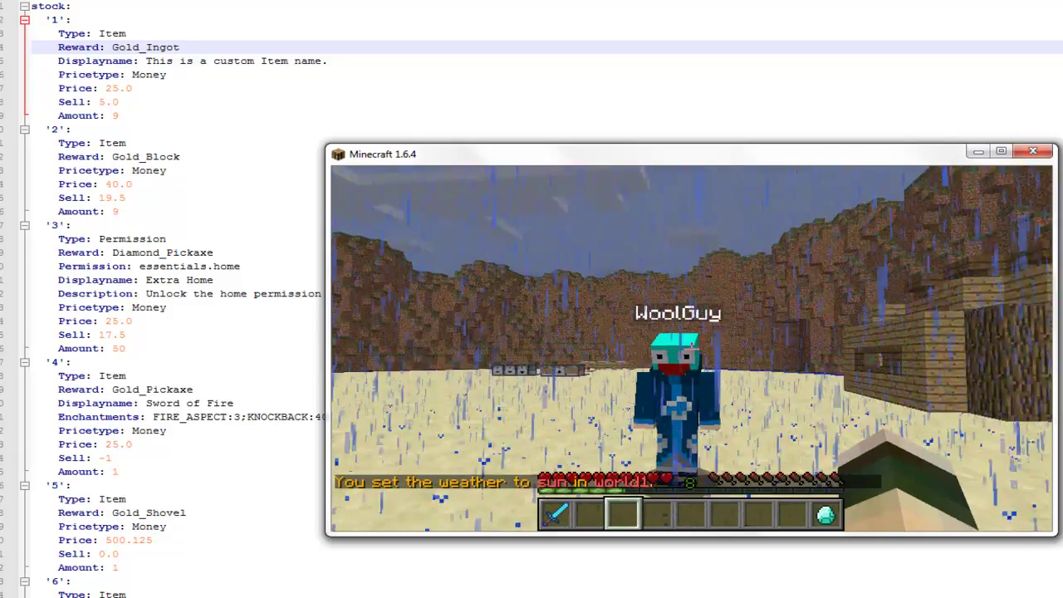
pyautogui.rightClick(692, 347)
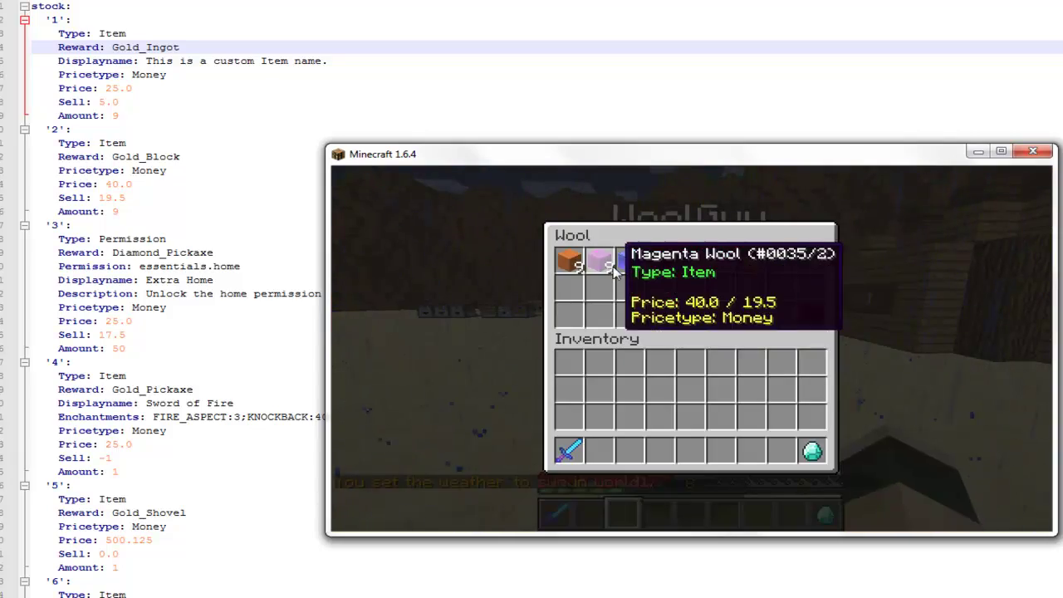
pyautogui.click(793, 330)
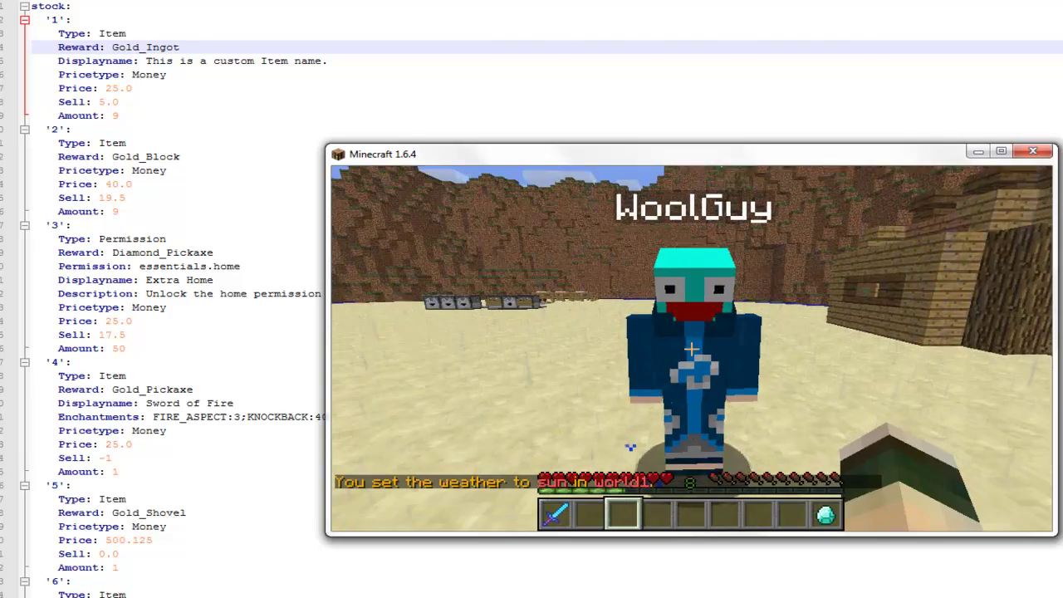
# Use the return block in WoolGuy's shop to reach the Gold shop, and close the shop window
pyautogui.rightClick(691, 347)
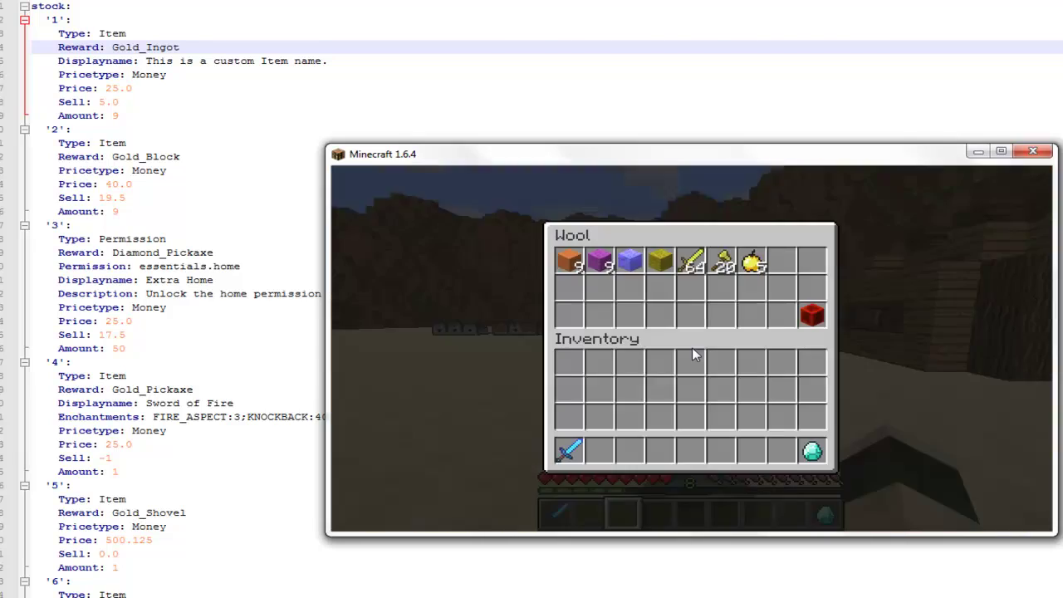
pyautogui.click(811, 312)
pyautogui.click(599, 286)
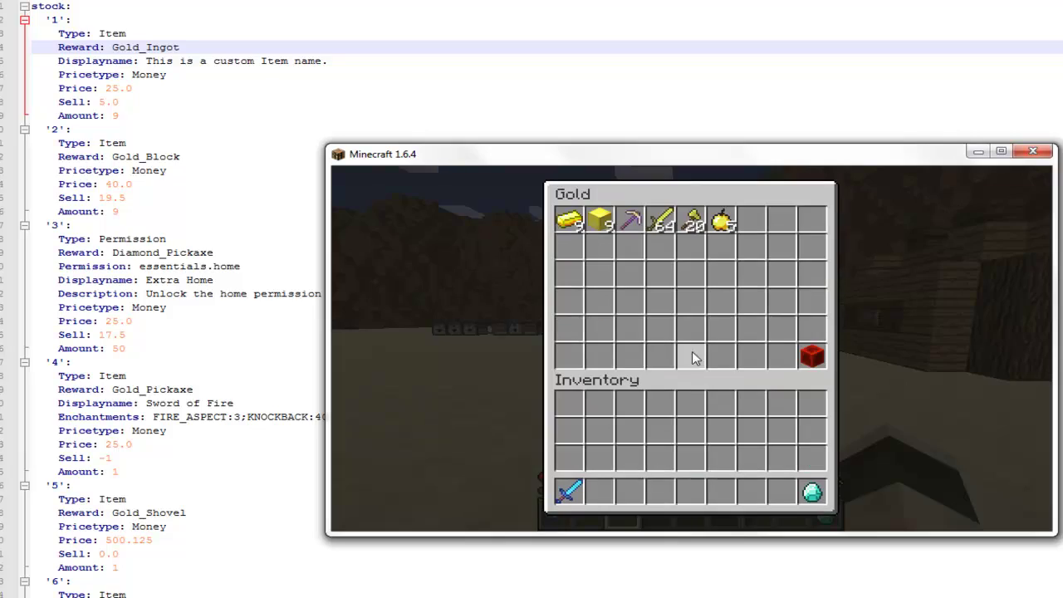
pyautogui.press('Escape')
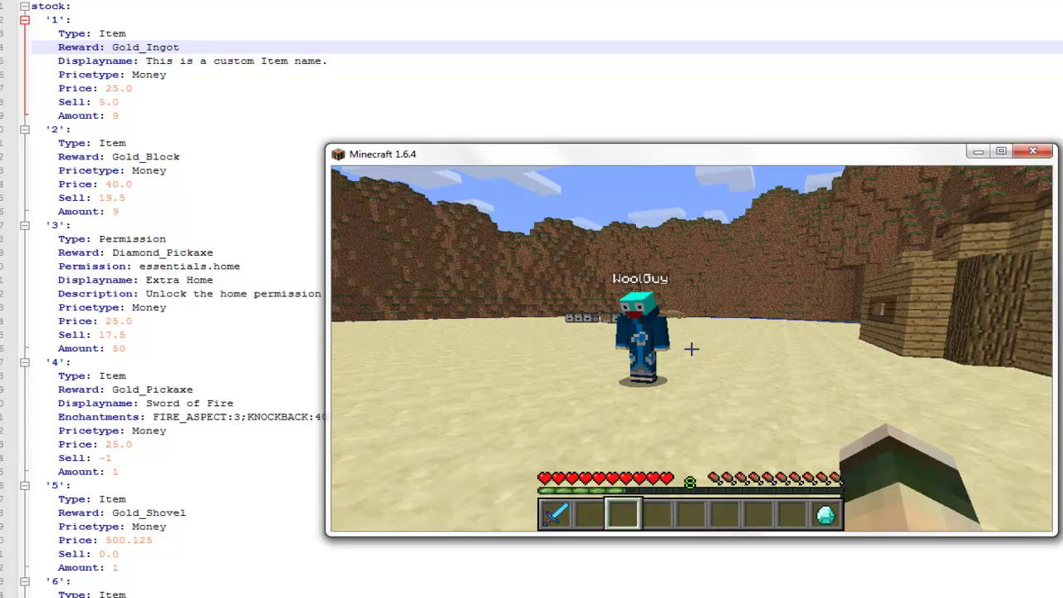
# Open the shop selection with the diamond in hand and inspect the Wool shop's items
pyautogui.press('9')
pyautogui.rightClick(691, 348)
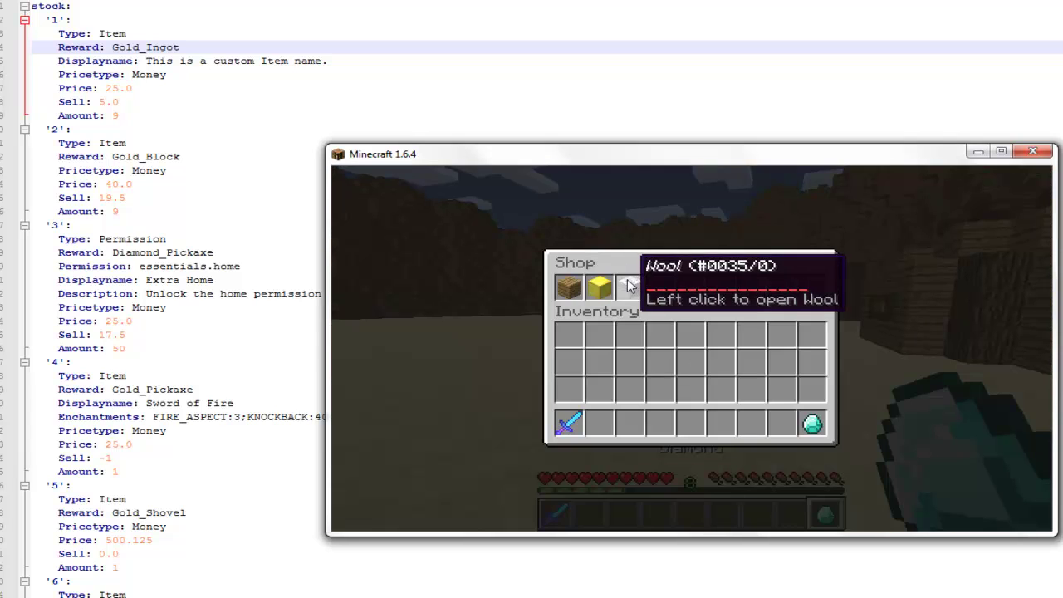
pyautogui.click(629, 286)
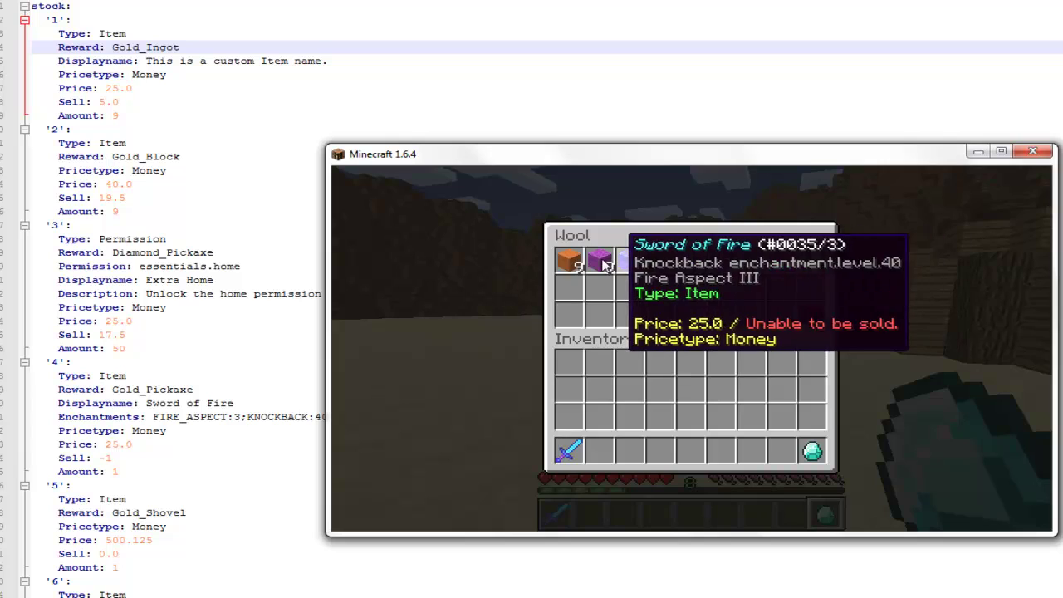